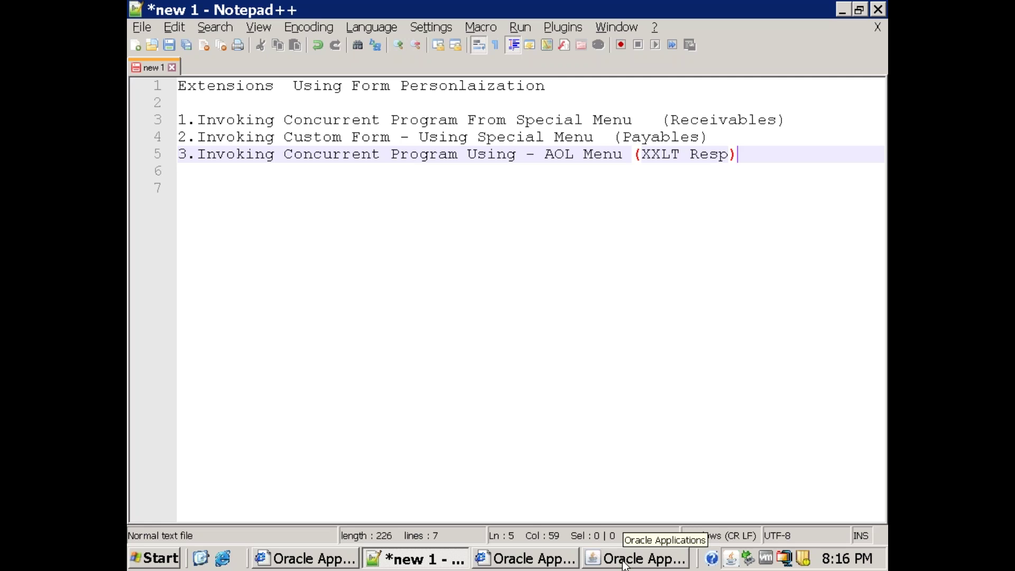
Step: Switch to Oracle Applications and check the Transactions form's actions for the custom entry Invoke Custom Conc Program
click(625, 561)
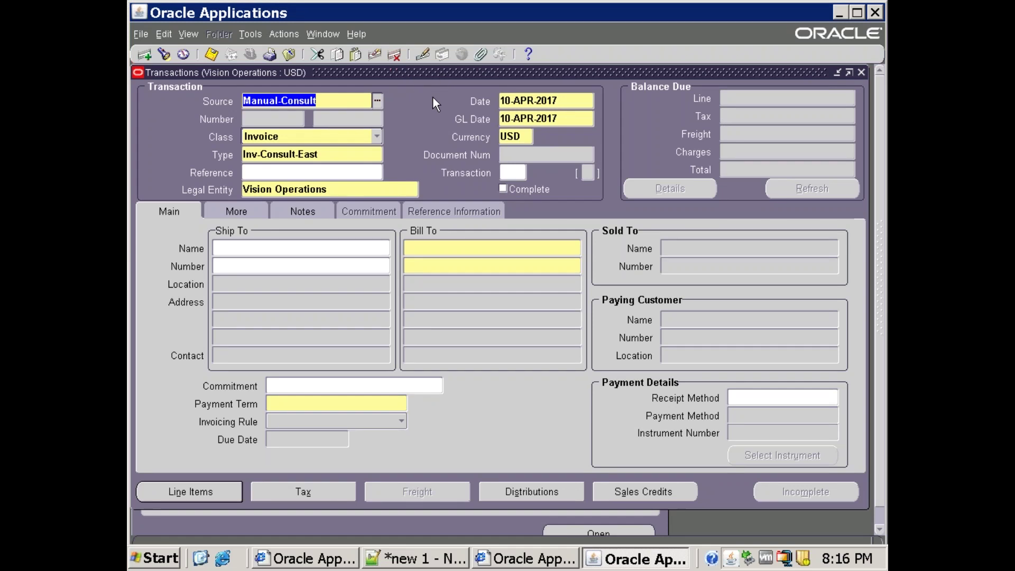
click(291, 34)
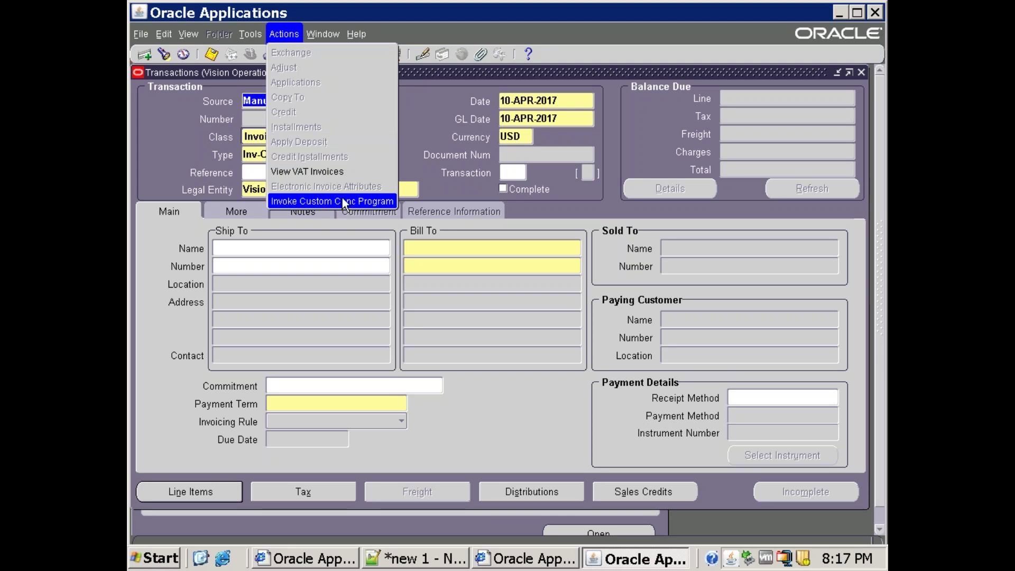
click(426, 139)
Step: Open the form personalizations of the Transactions form
click(361, 34)
mouse_move(414, 105)
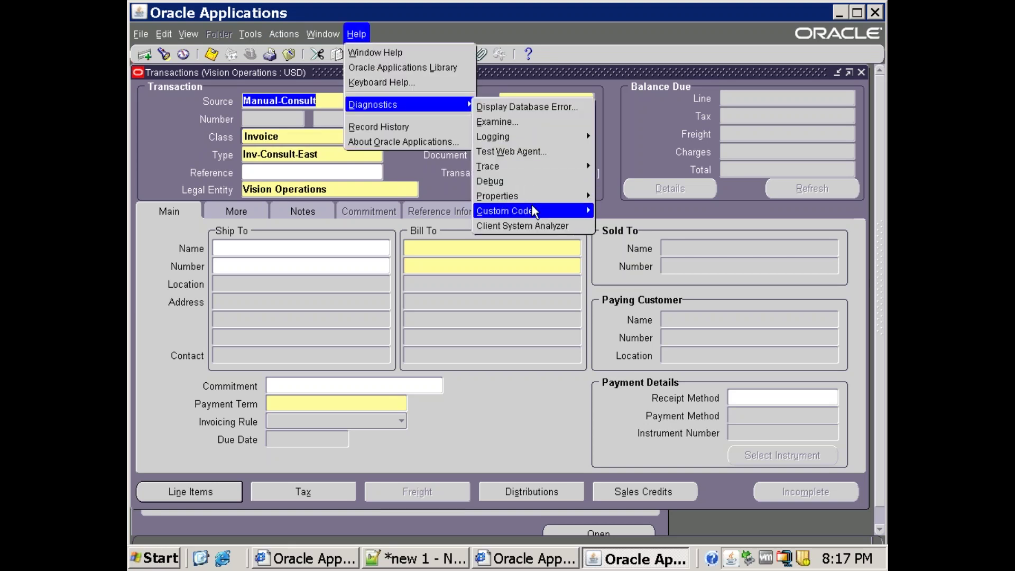
mouse_move(532, 211)
click(646, 272)
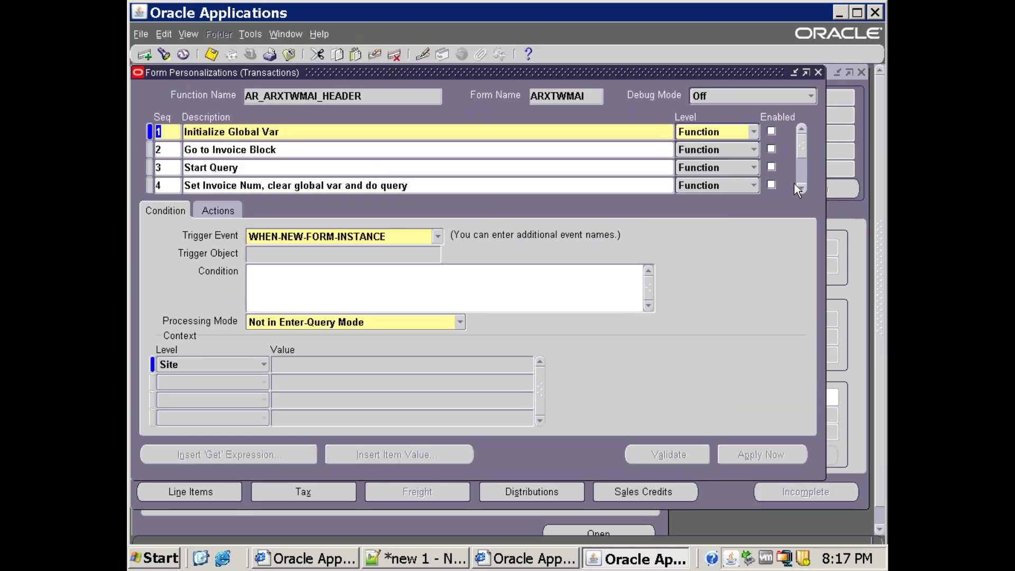
Step: Examine the trigger event of the XX Enable Custom Menu rule and its menu action's entry and label
click(800, 177)
click(801, 178)
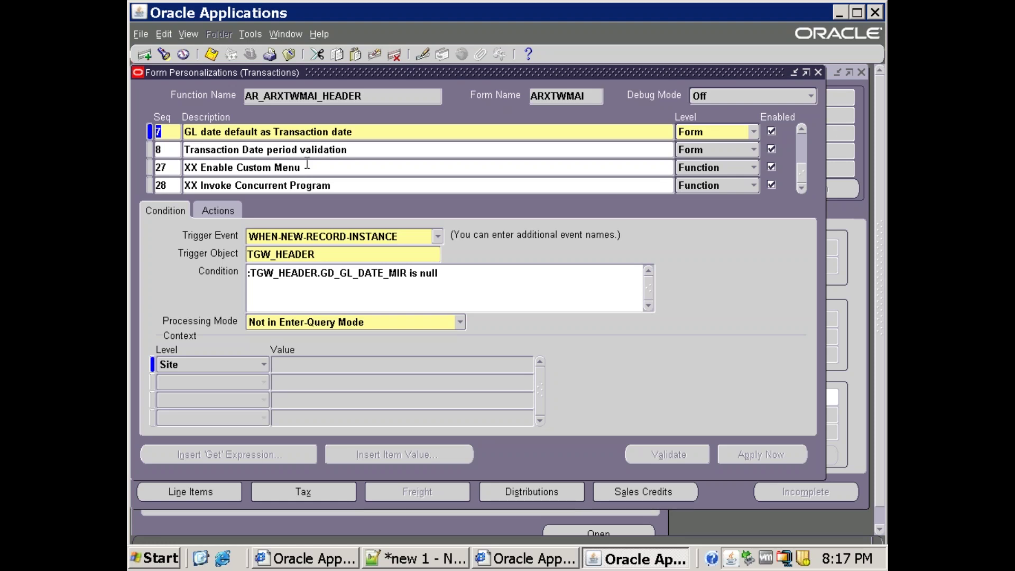
click(158, 131)
click(213, 168)
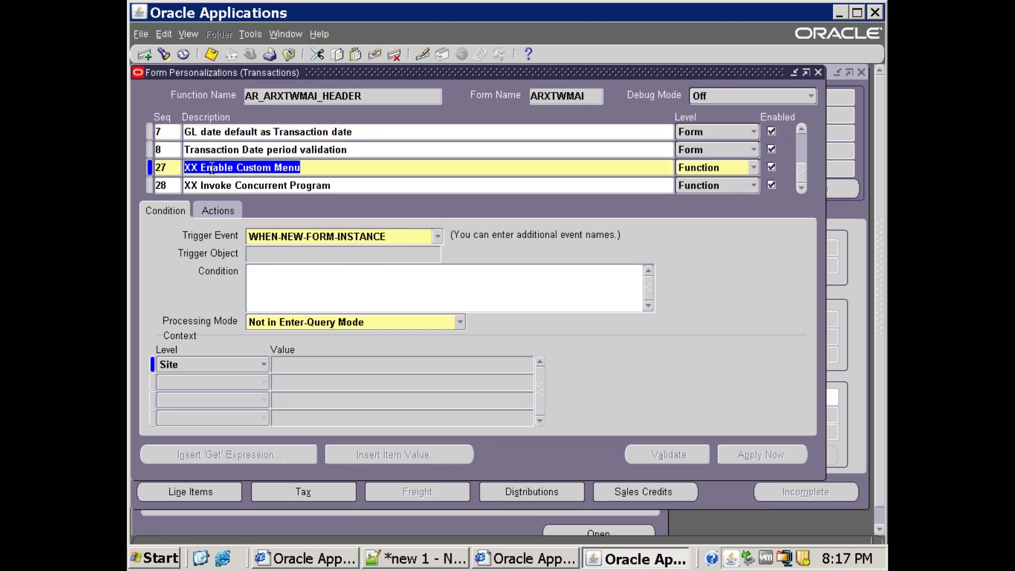
click(316, 169)
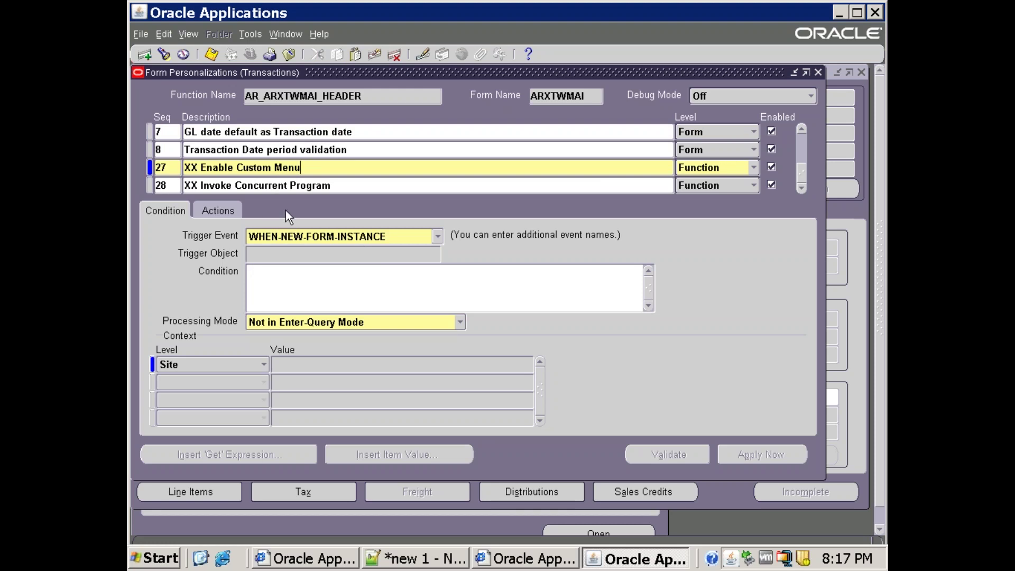
click(227, 211)
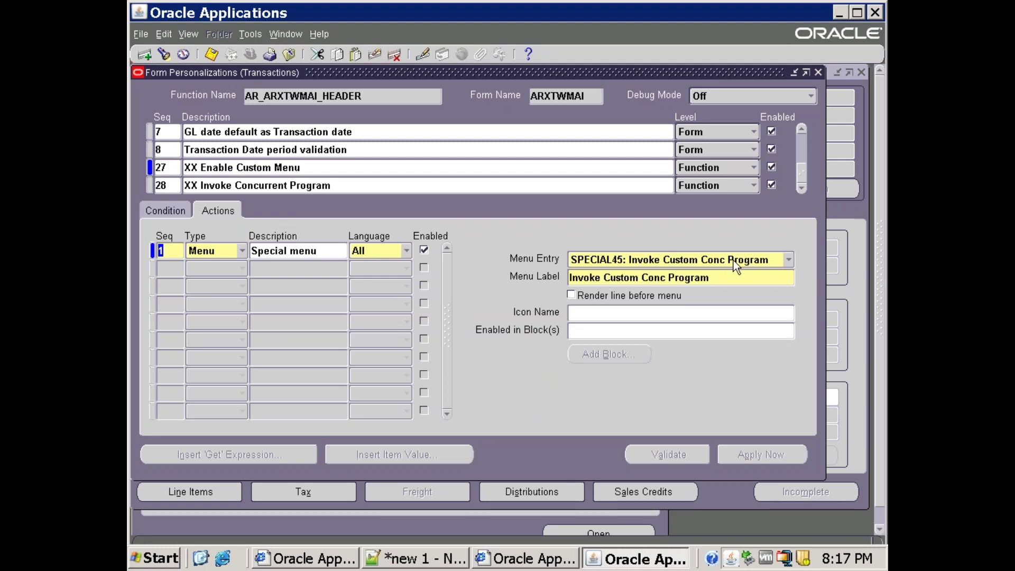
click(789, 261)
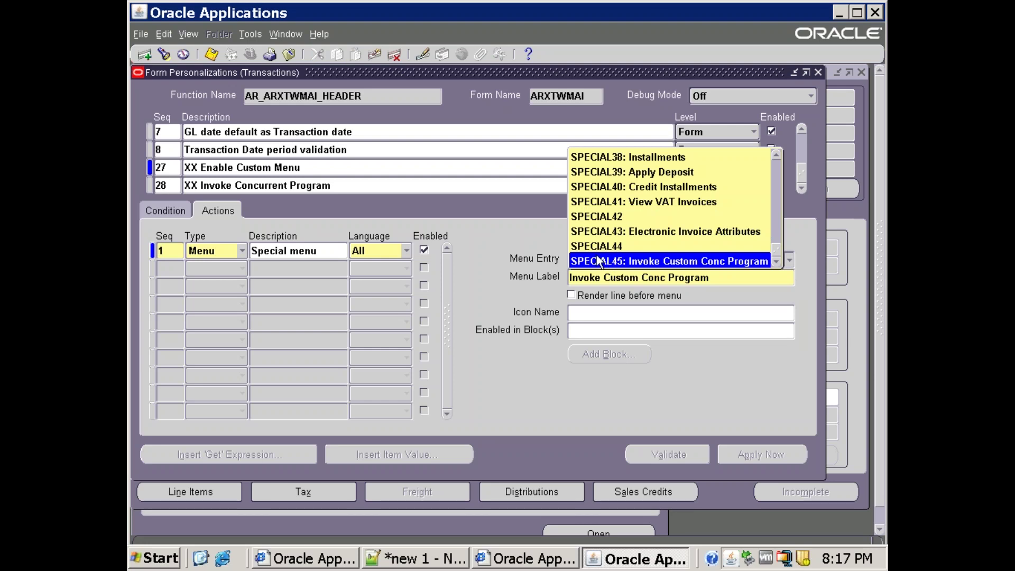
click(715, 282)
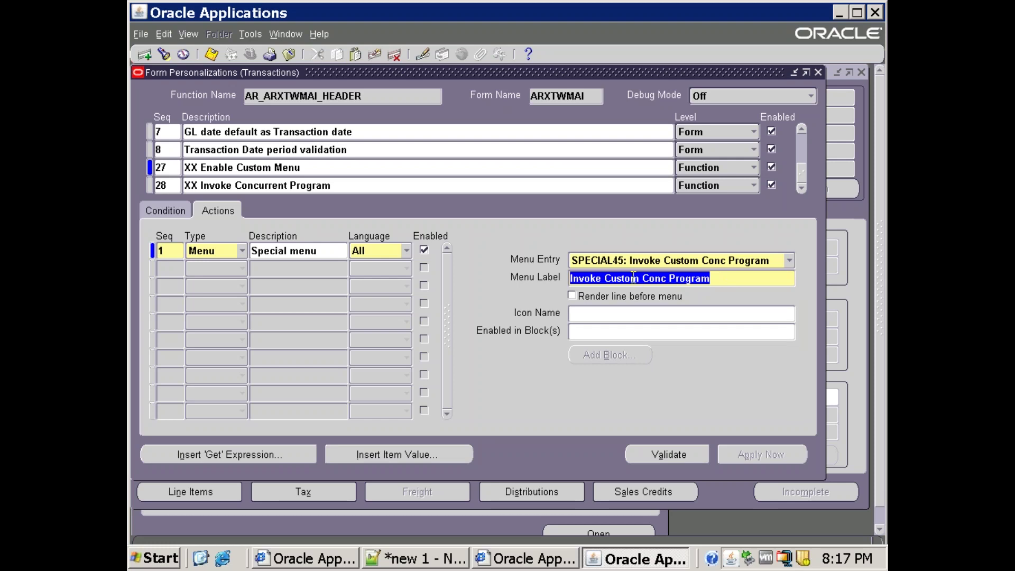
key(End)
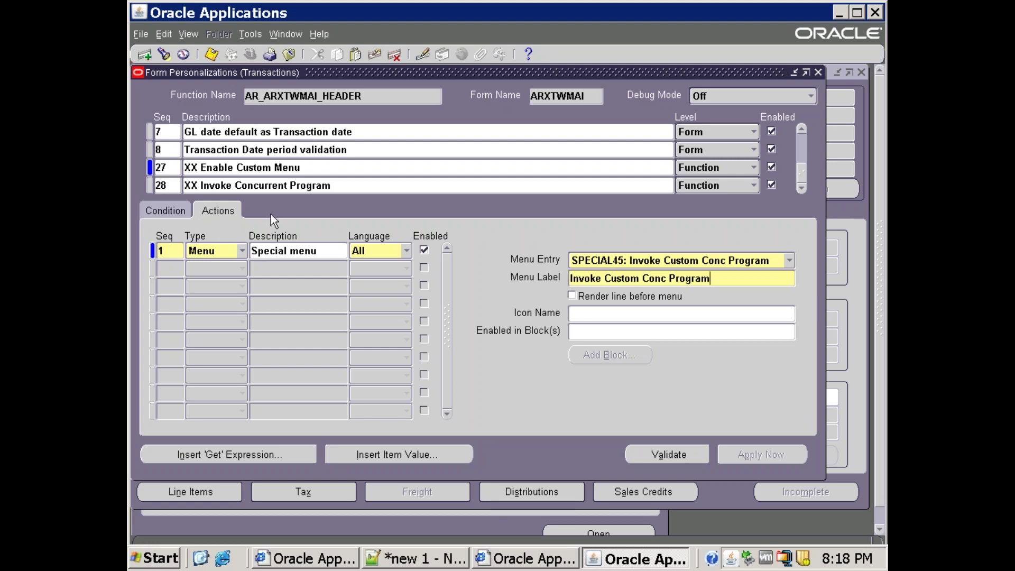
Step: Examine the XX Invoke Concurrent Program rule's trigger event and builtin action, and close the Transactions personalizations
click(304, 186)
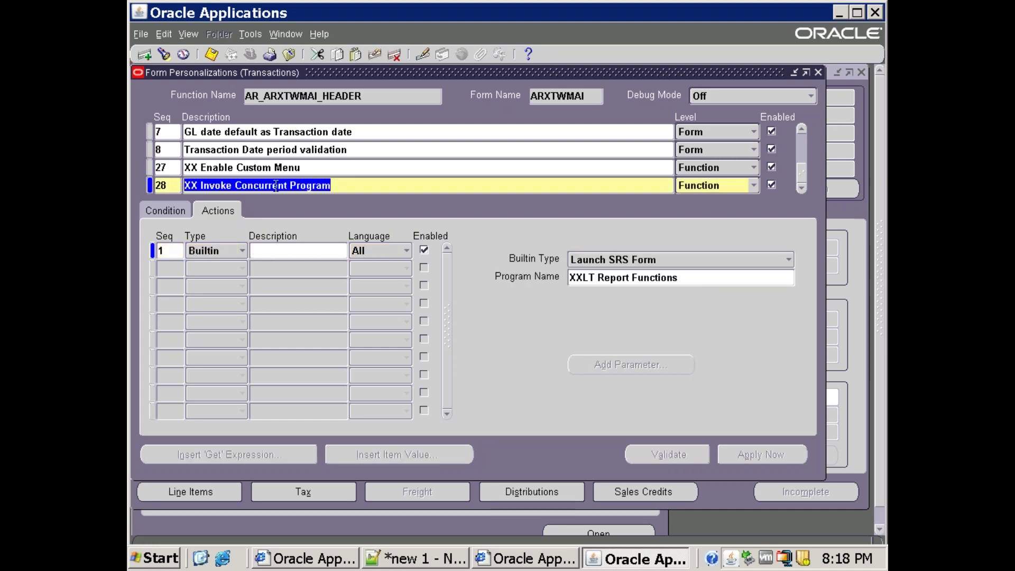
click(180, 214)
click(307, 236)
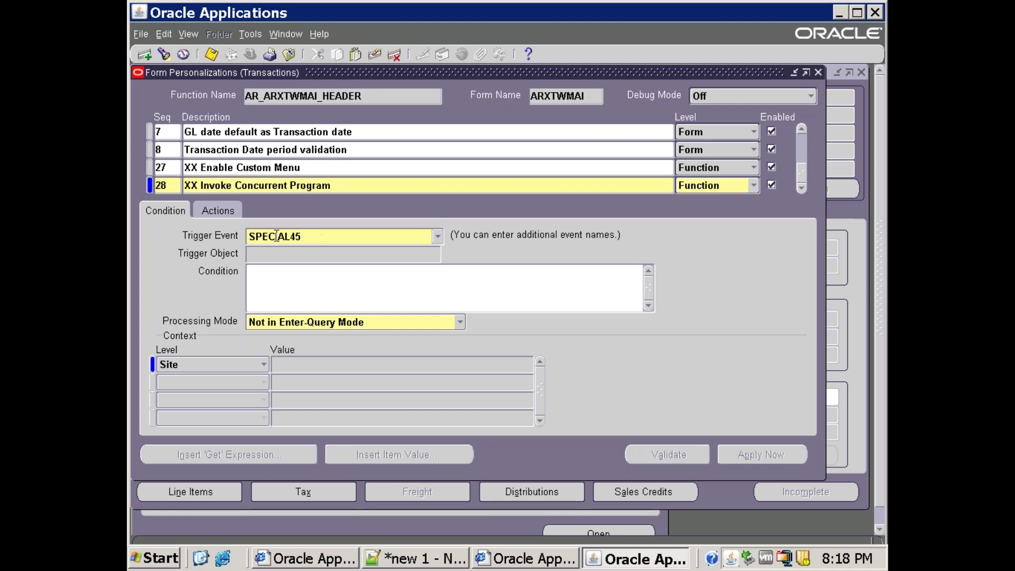
click(224, 211)
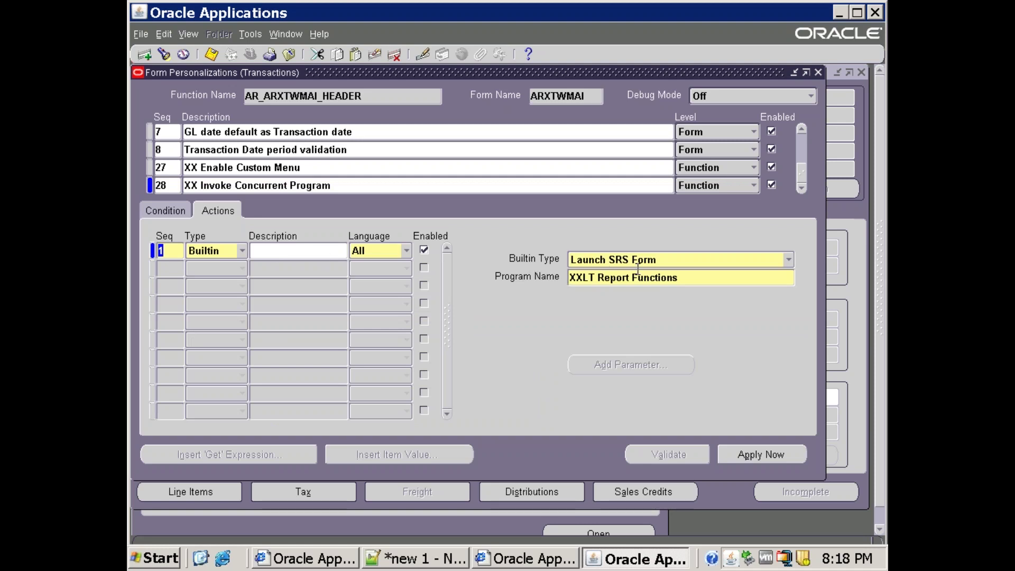
click(688, 279)
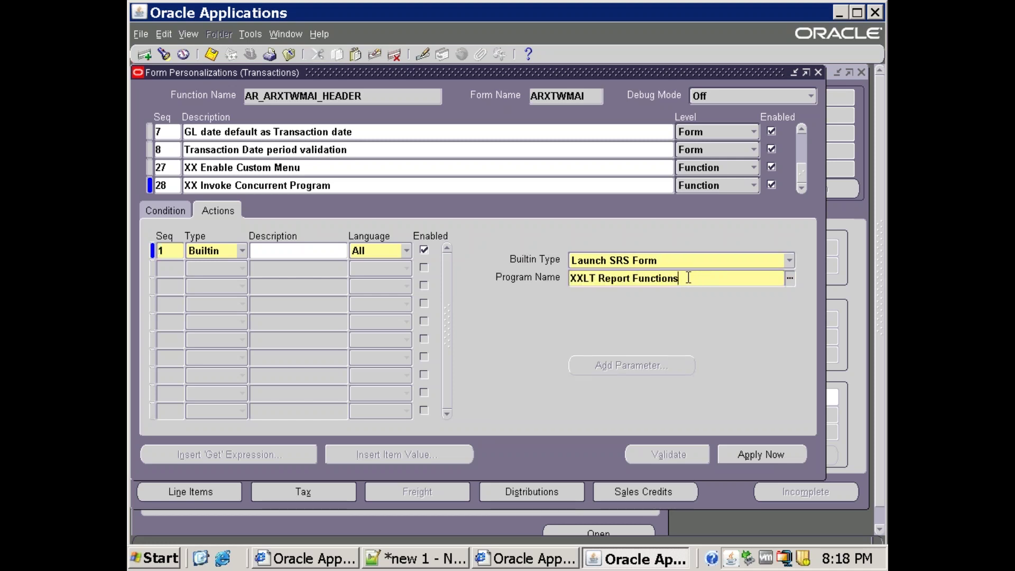
click(819, 73)
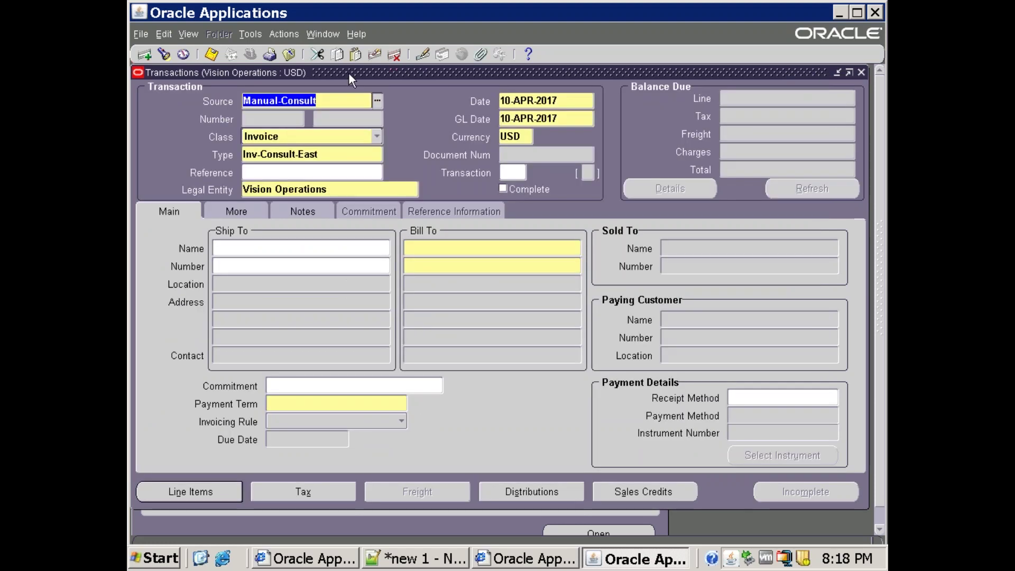
Step: Launch Invoke Custom Conc Program from the Transactions form and cancel the Submit Request window without submitting
click(293, 35)
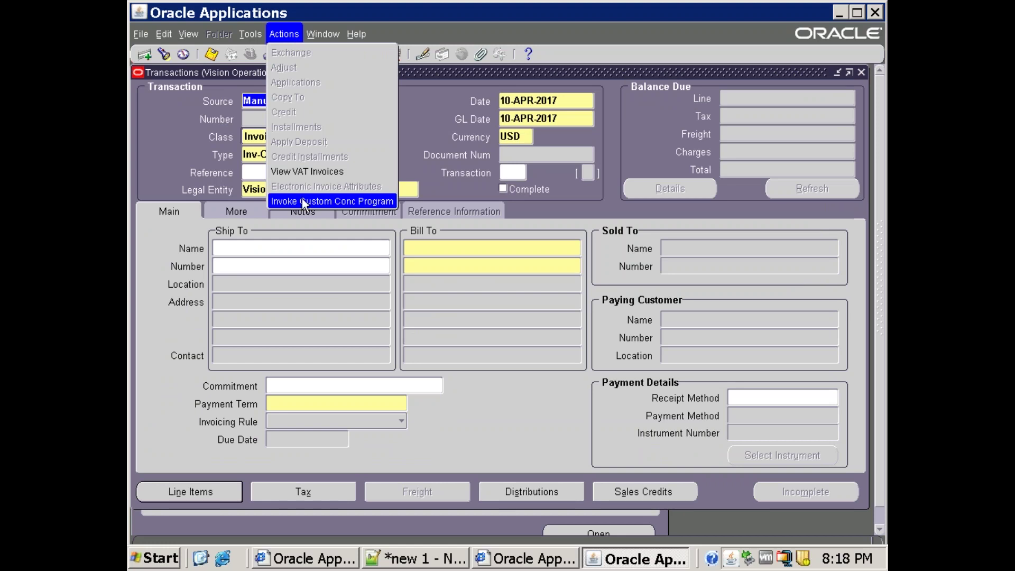
click(341, 205)
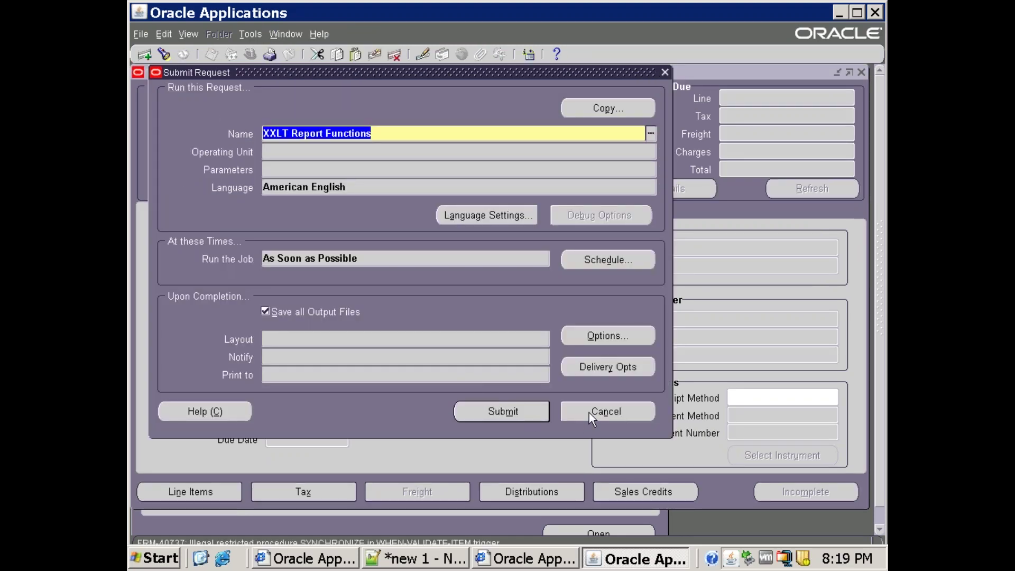
click(588, 407)
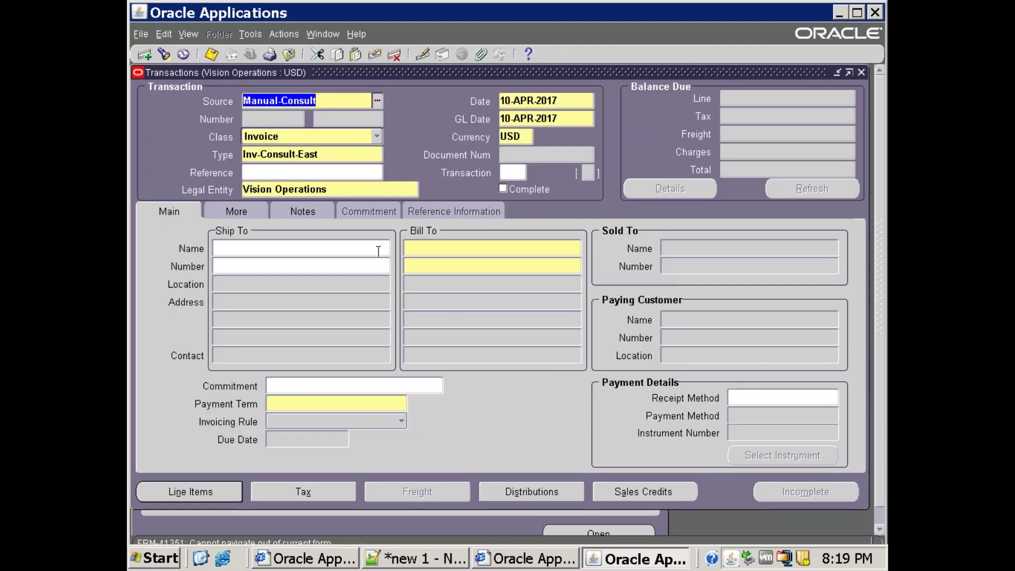
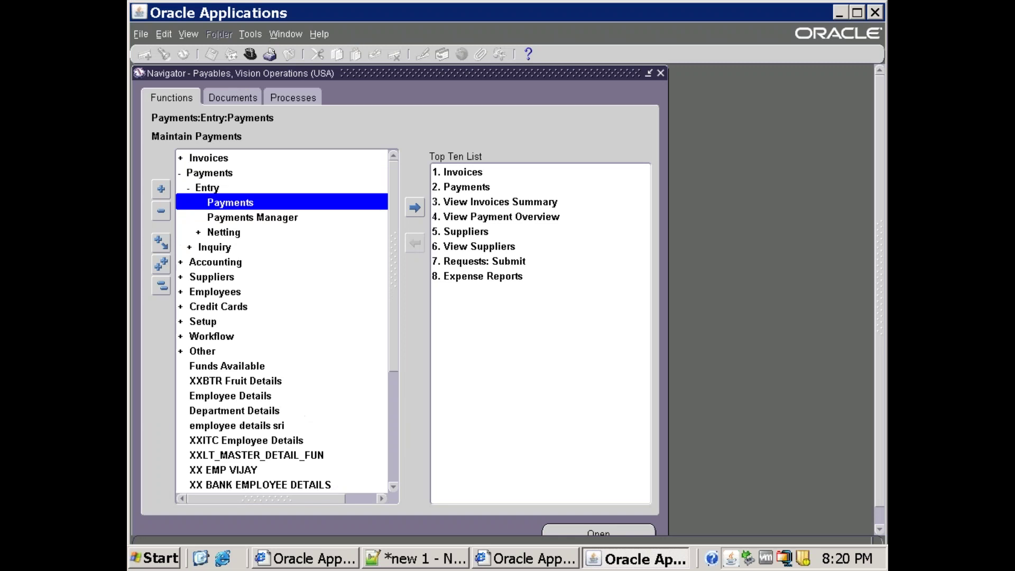
Step: Open the Payments form, launch its custom XXLT_MASTER_DETAIL_FUN action, start a query in the Dept block, and close the custom form
key(Return)
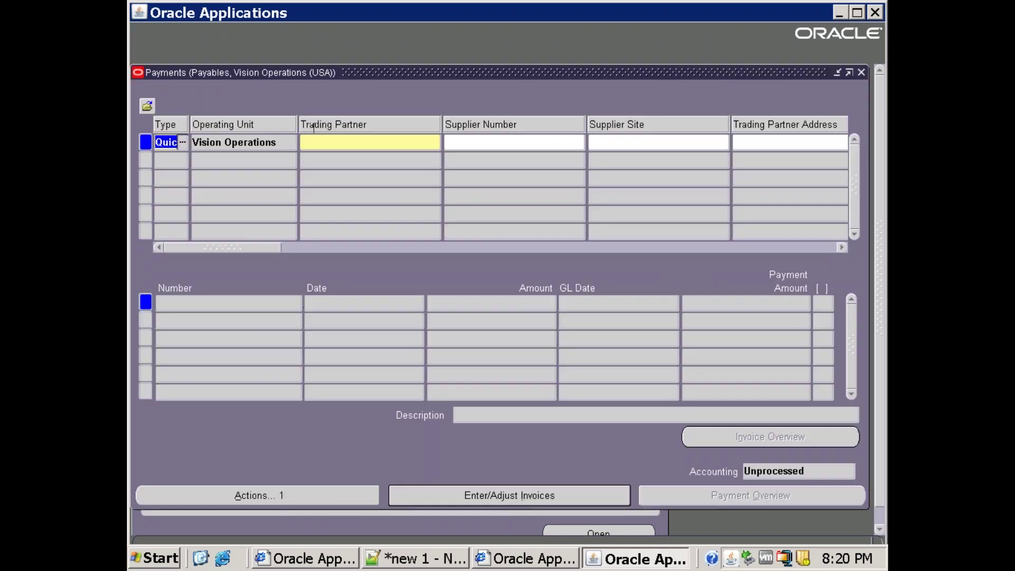
click(285, 35)
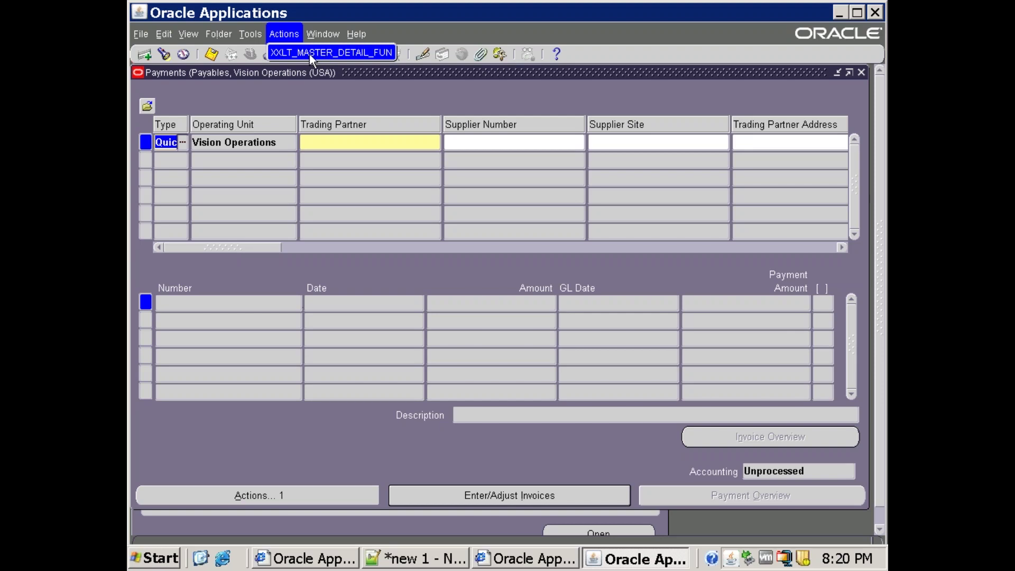
click(328, 53)
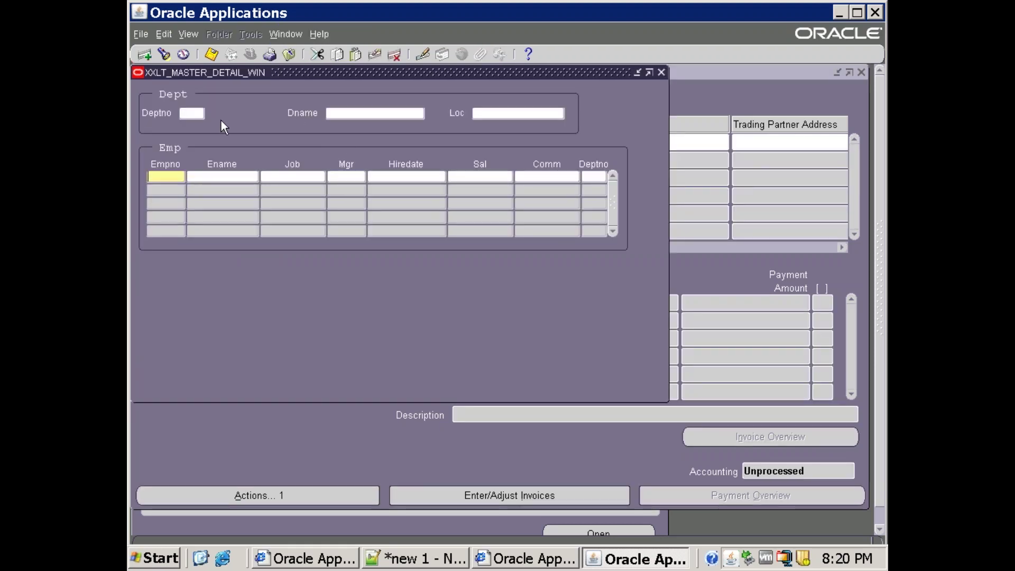
click(204, 117)
key(ctrl+F11)
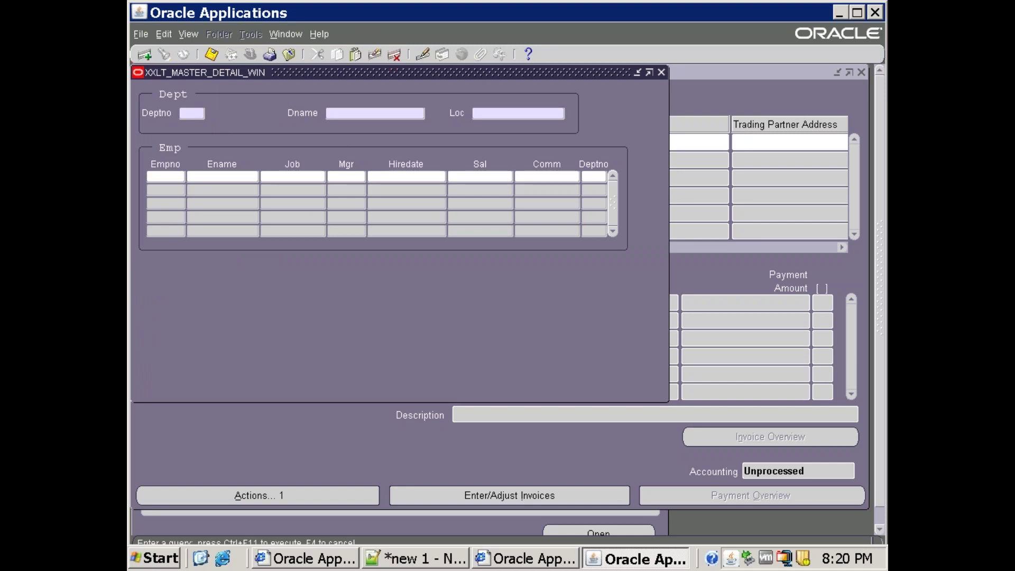
click(661, 72)
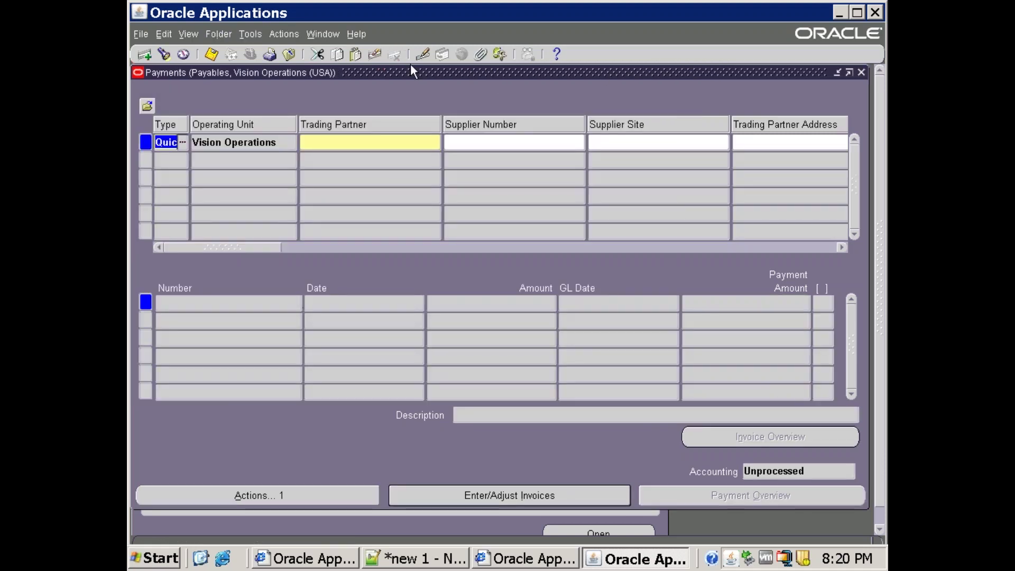
Step: Open the Payments form's personalizations and examine the trigger event and menu action of the XXLT Special Menu rule
click(360, 35)
mouse_move(431, 106)
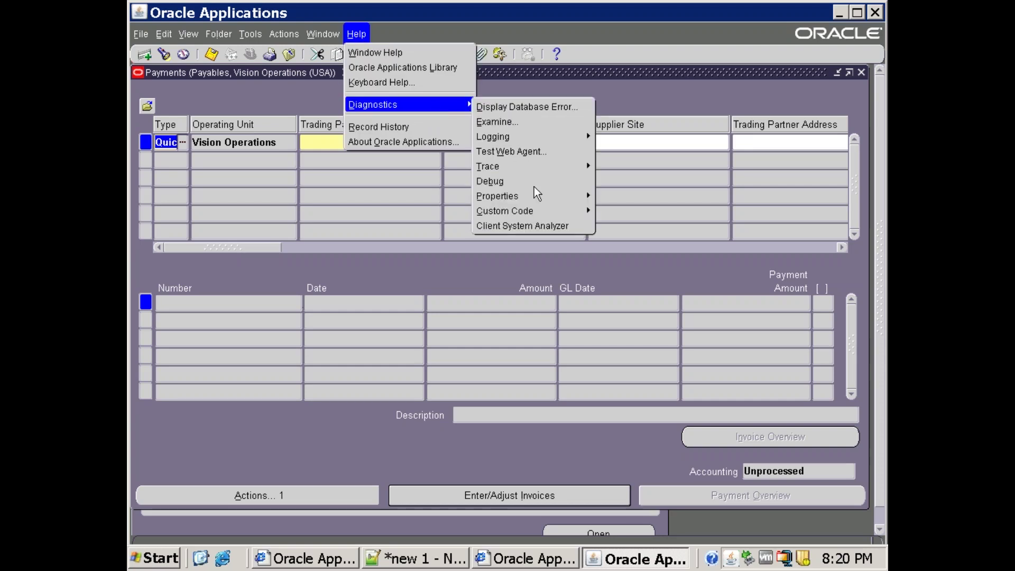
mouse_move(534, 214)
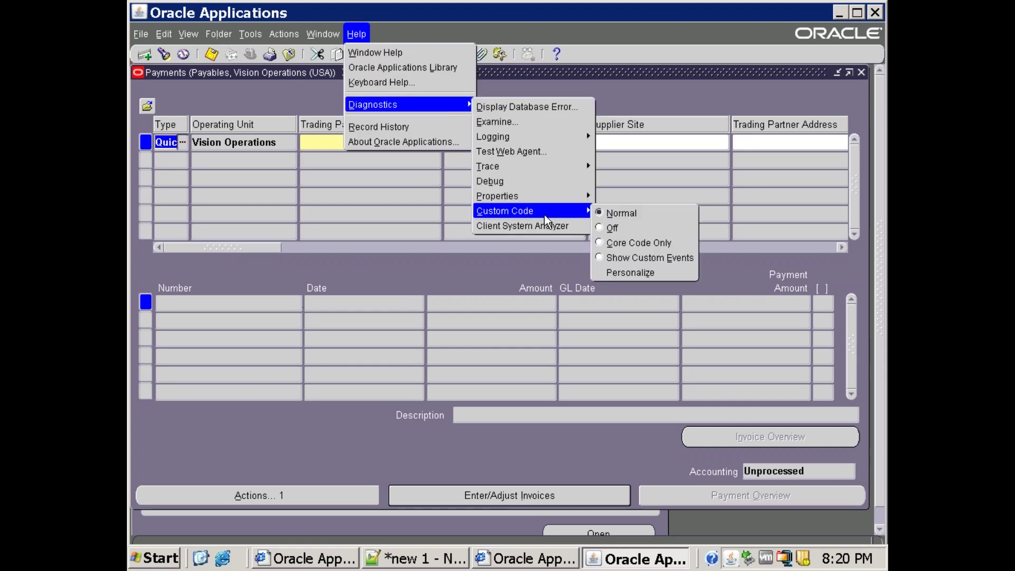
click(634, 272)
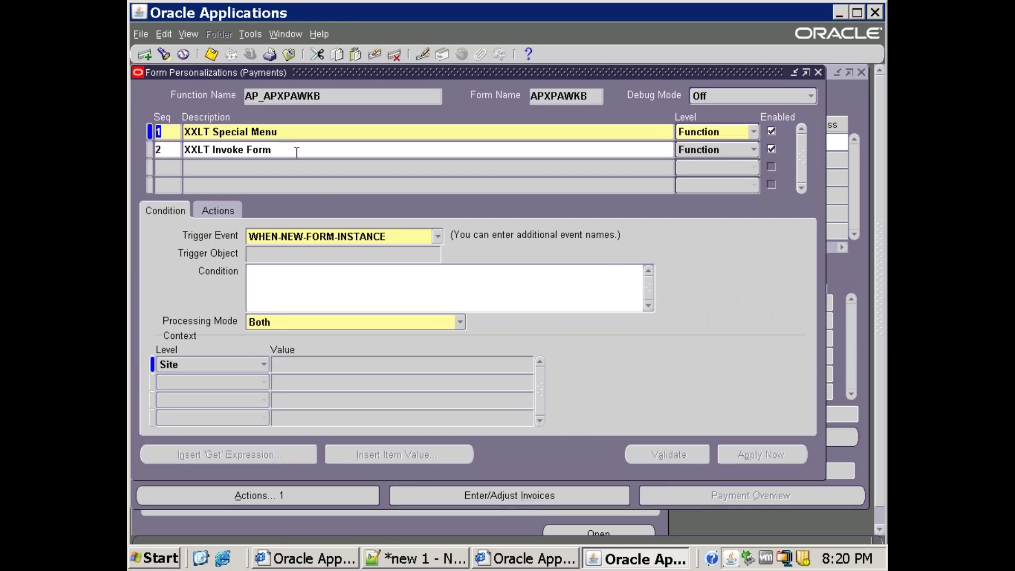
key(Tab)
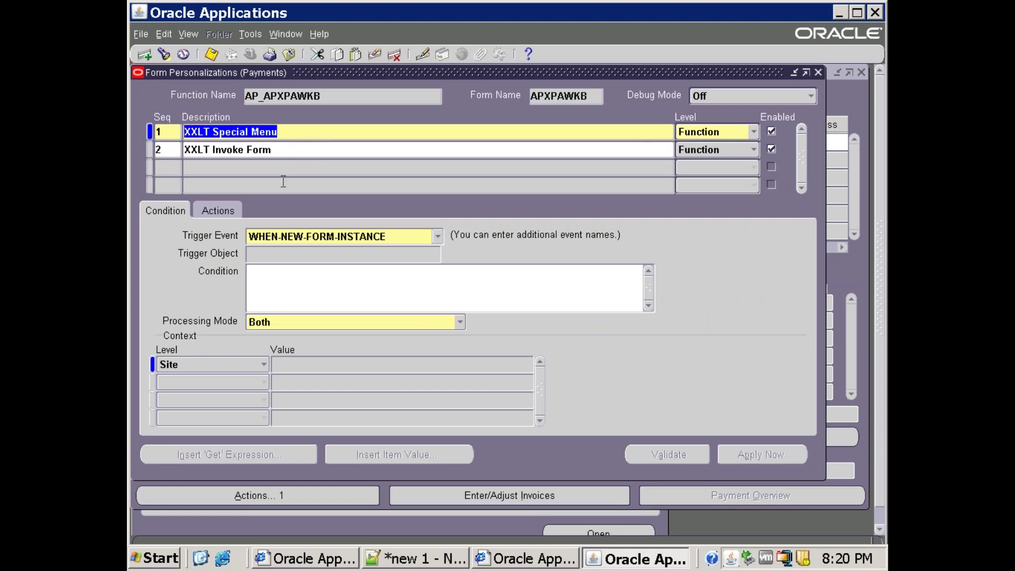
click(231, 213)
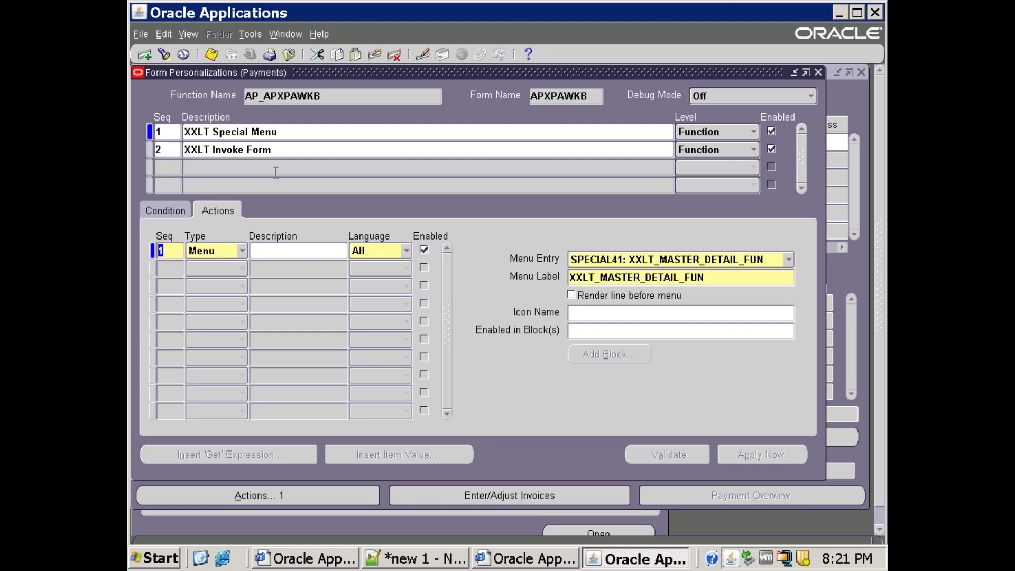
Step: Examine the XXLT Invoke Form rule's trigger event and builtin action, and close the personalizations and the Payments form
click(276, 154)
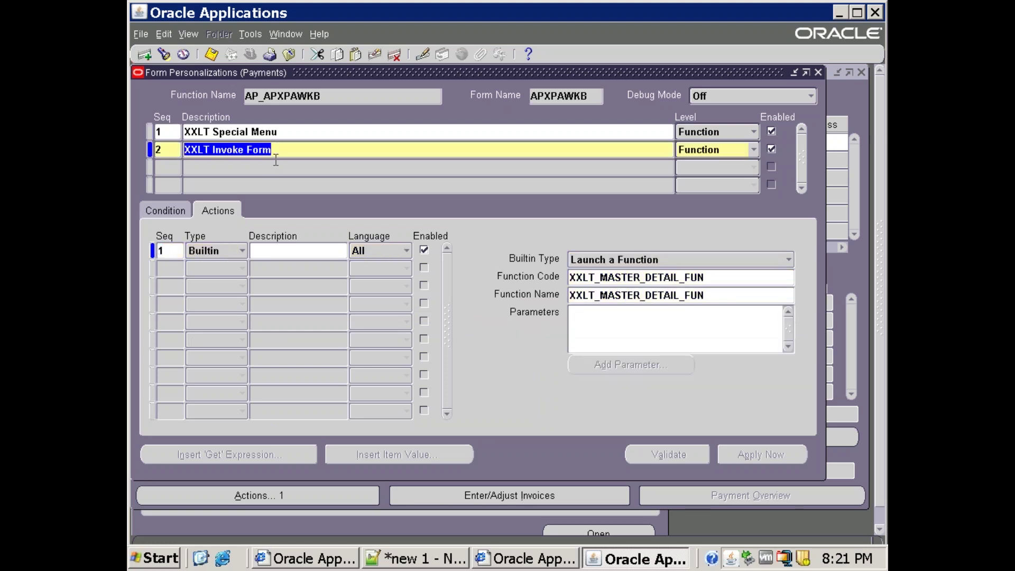
click(170, 206)
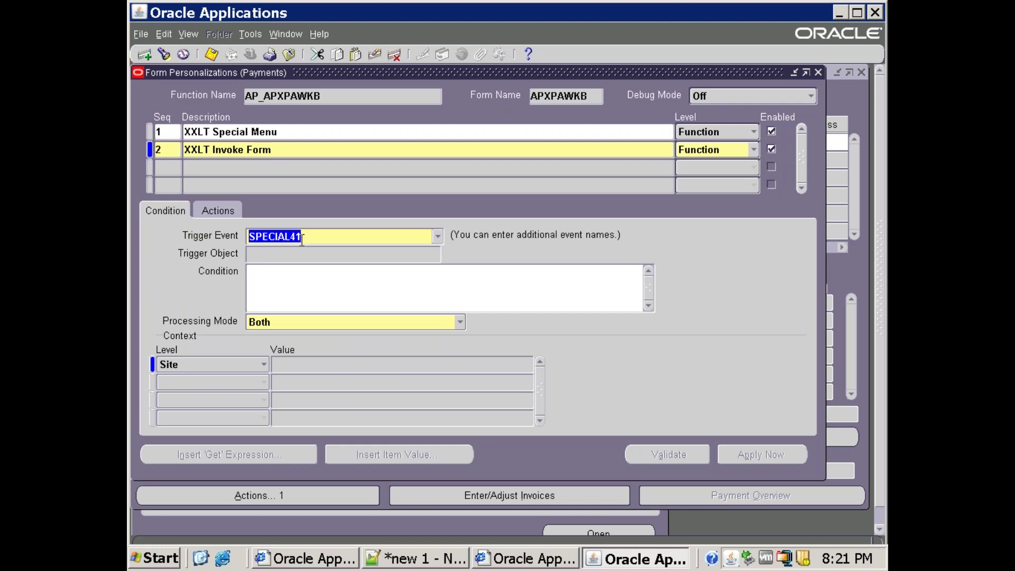
click(226, 215)
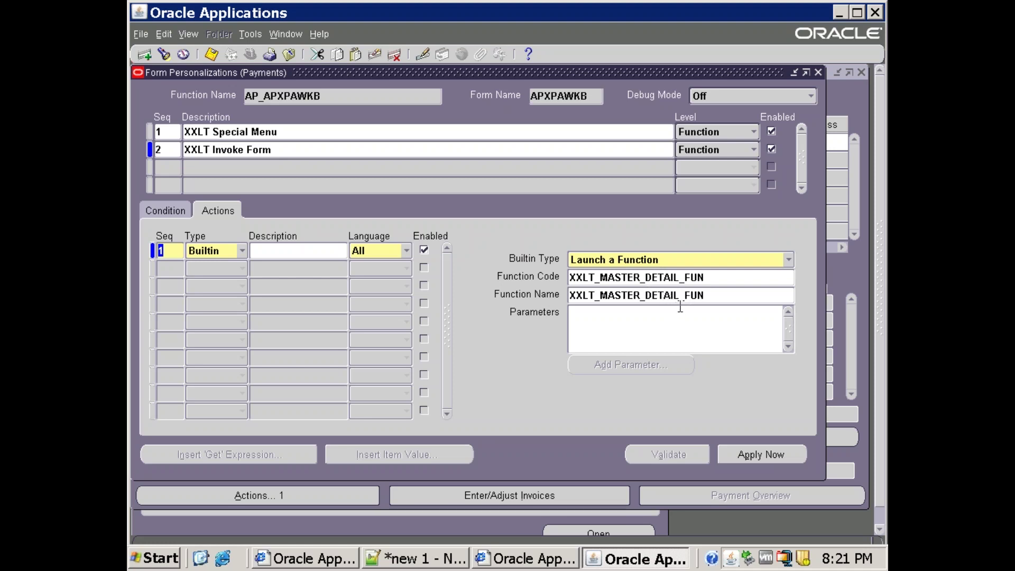
click(821, 72)
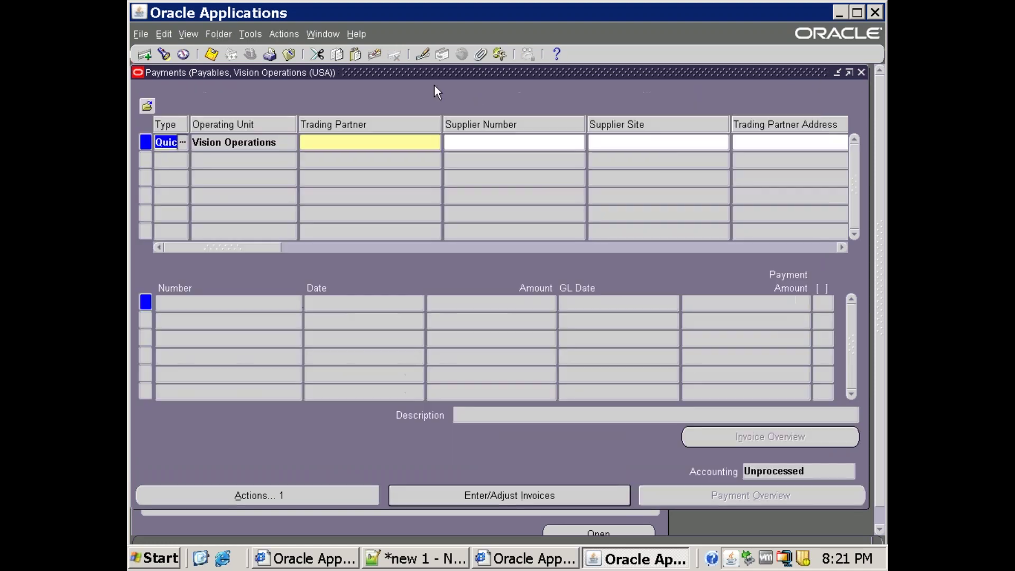
key(F4)
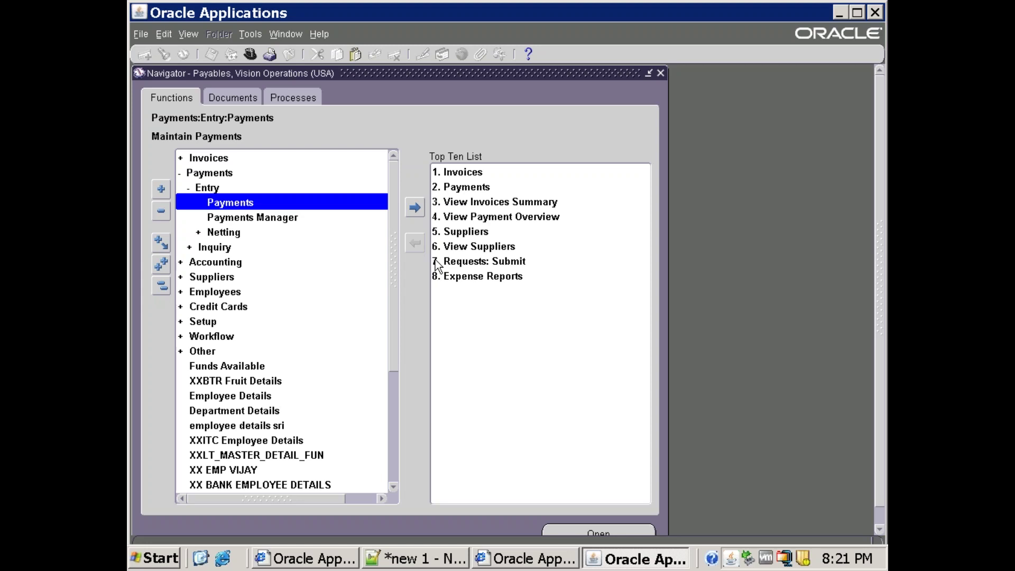
Step: Switch to the XXLT_SAMPLE_RESP responsibility, filtering the responsibility list by xx
key(alt+f)
text(w)
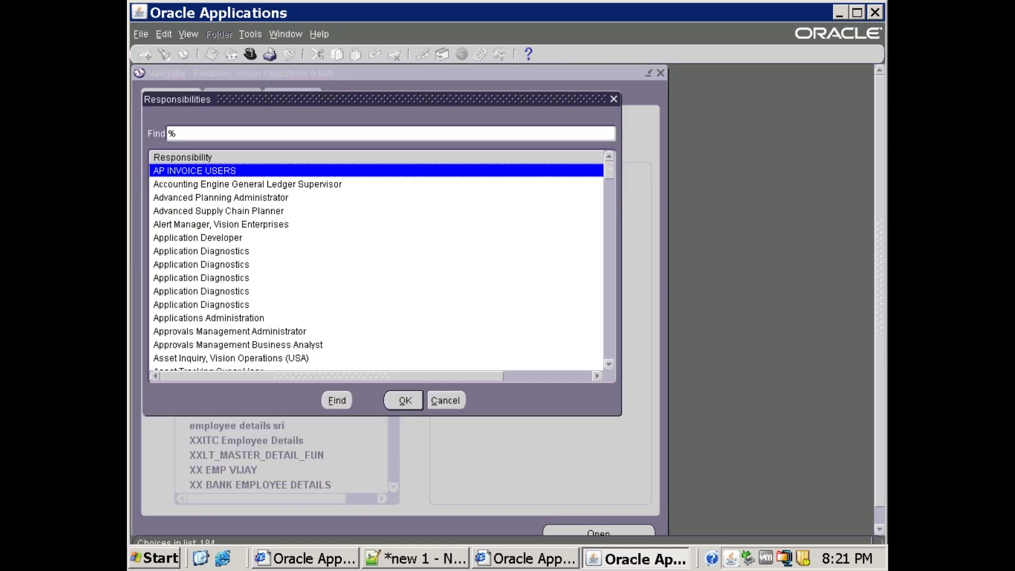
text(xx)
key(Down)
key(Down)
key(Down)
key(Return)
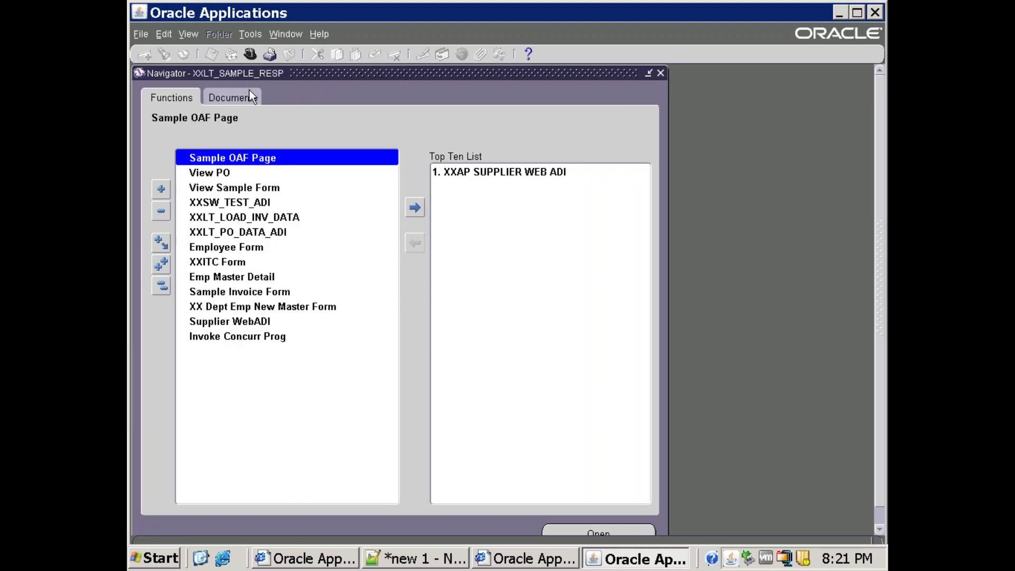
Step: Launch the Invoke Concurr Prog function, view its XXLT CUSTOM REPORT request window, and cancel without submitting
click(236, 340)
double_click(239, 337)
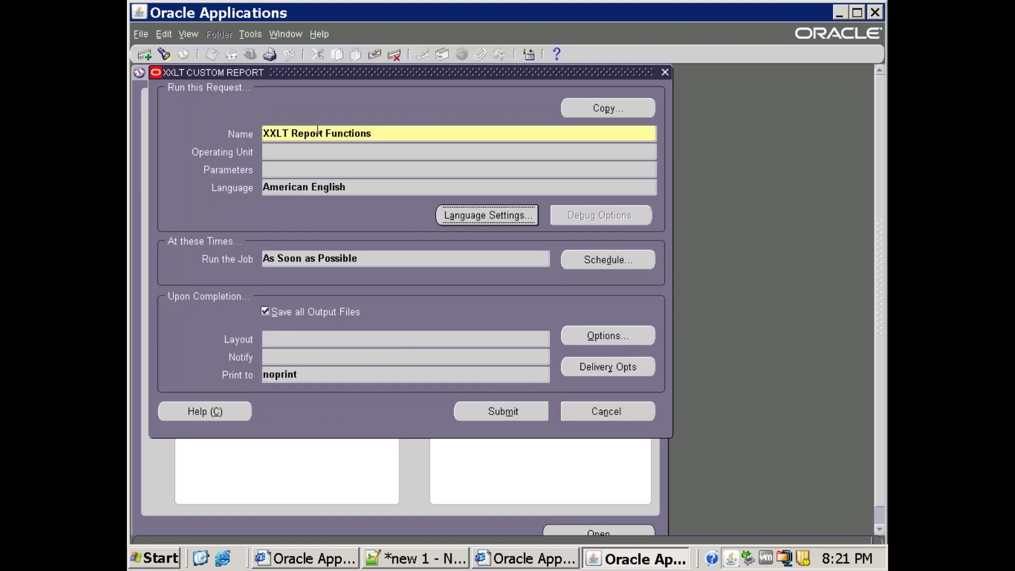
drag(395, 74, 501, 88)
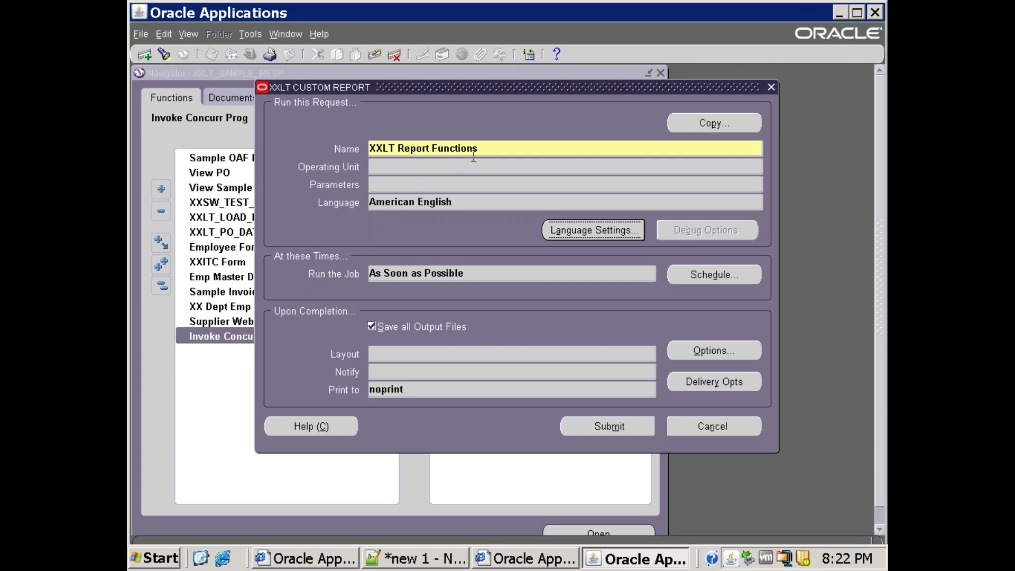
click(686, 433)
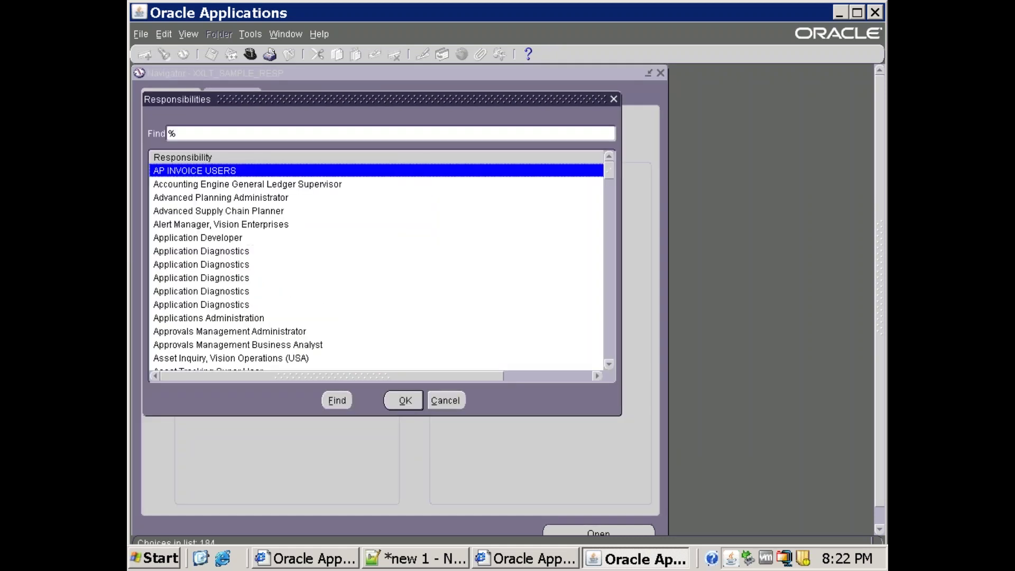
Step: Switch to the Application Developer responsibility, filtering the responsibility list by ap
text(ap)
key(Down)
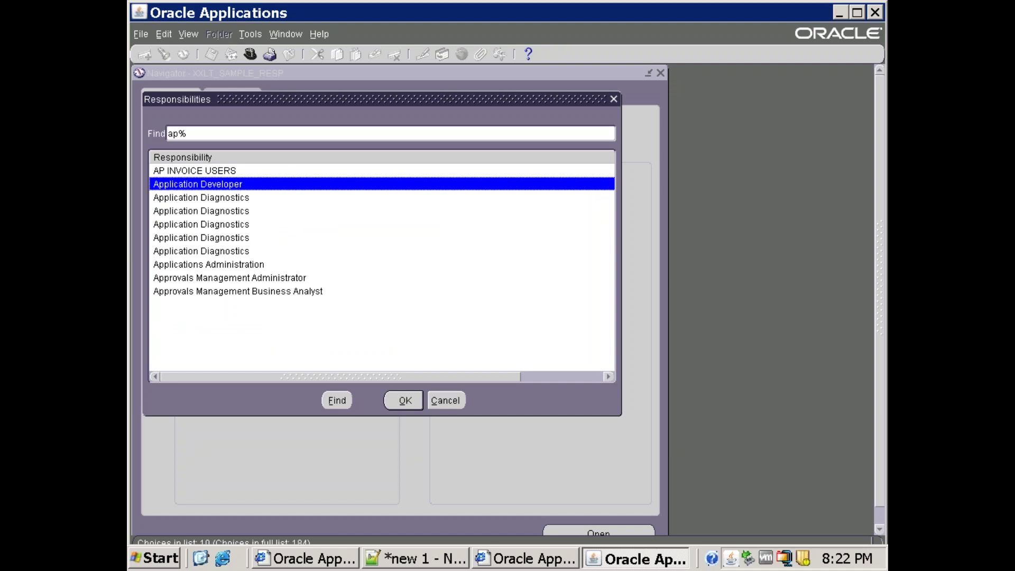
key(Return)
key(ctrl+l)
text(m)
key(Return)
text(XXL)
key(BackSpace)
key(BackSpace)
key(BackSpace)
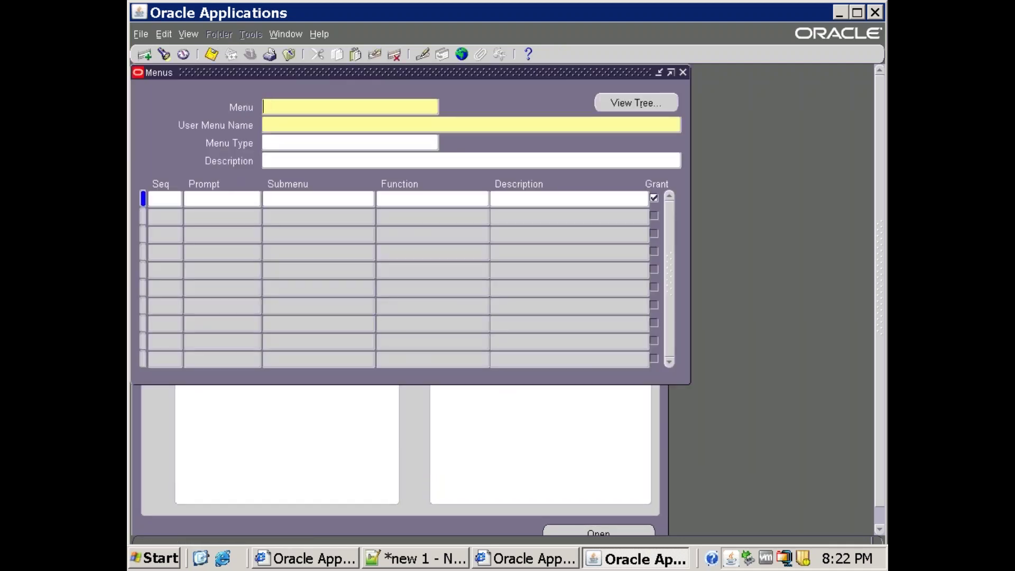
key(F4)
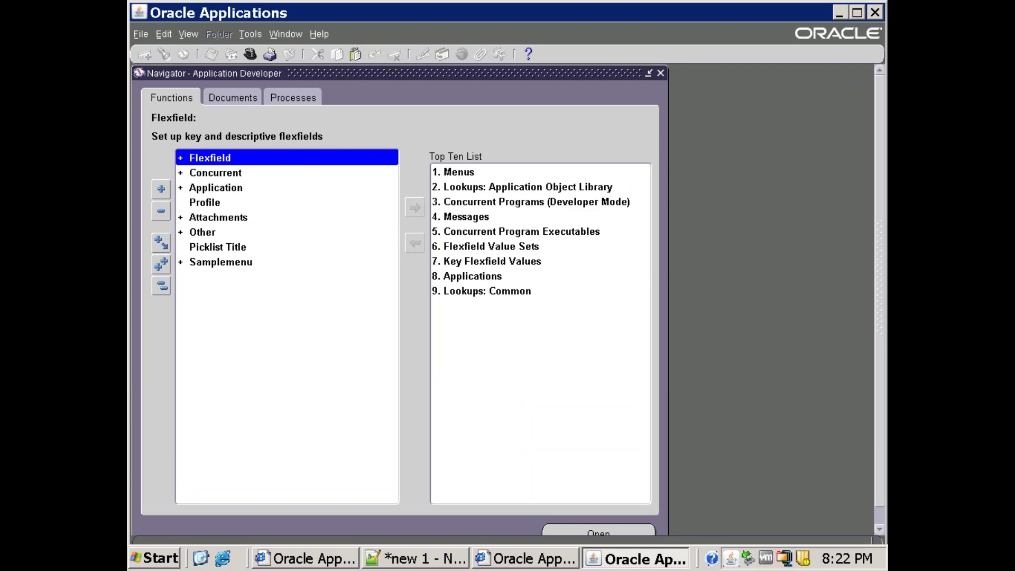
Step: Open the Menus form, query menus matching XXLT%, and go to the XXLT_SAMPLE_MENU record
key(ctrl+l)
text(me)
key(Return)
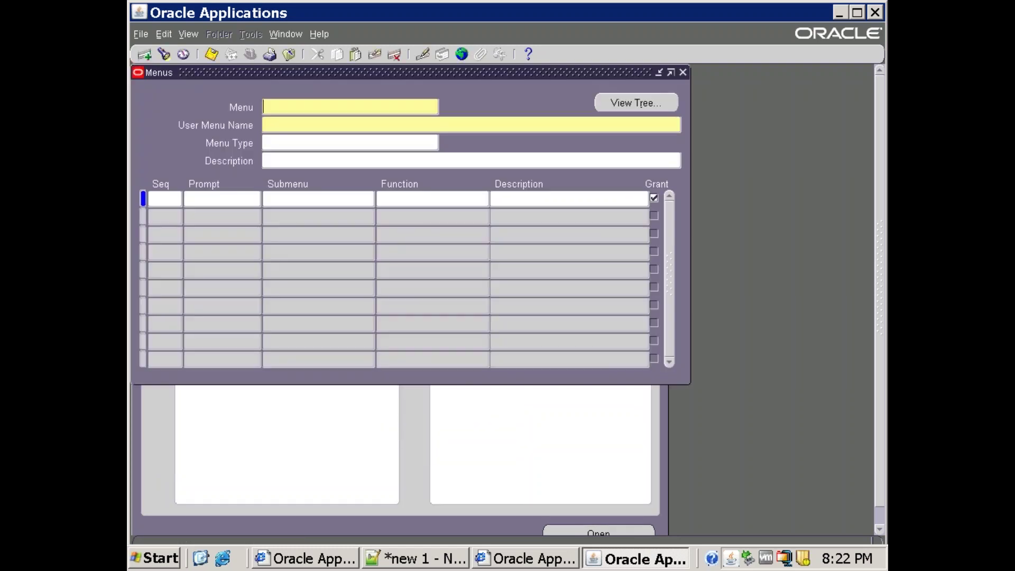
key(F11)
text(XXLT%)
key(ctrl+F11)
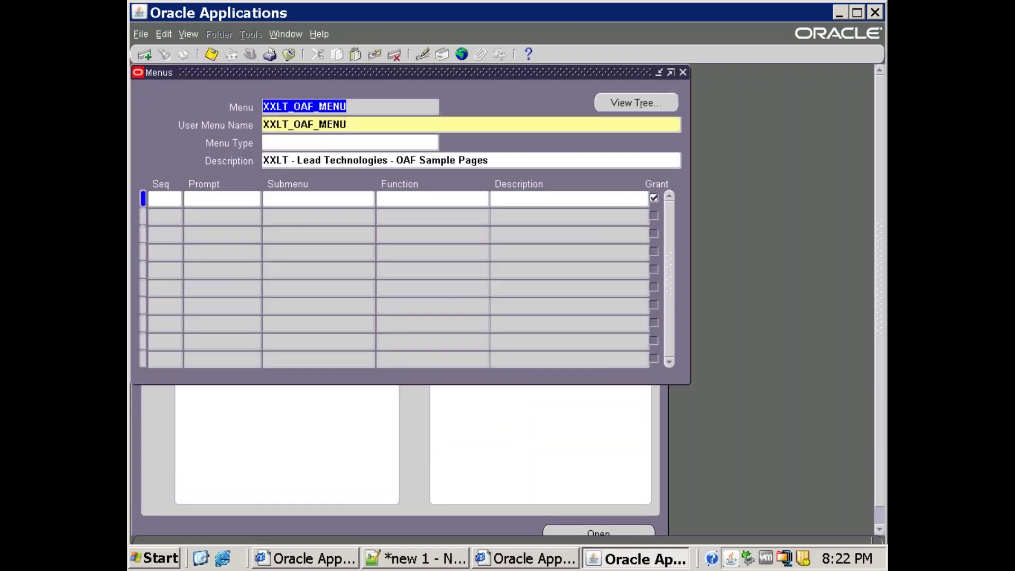
key(Down)
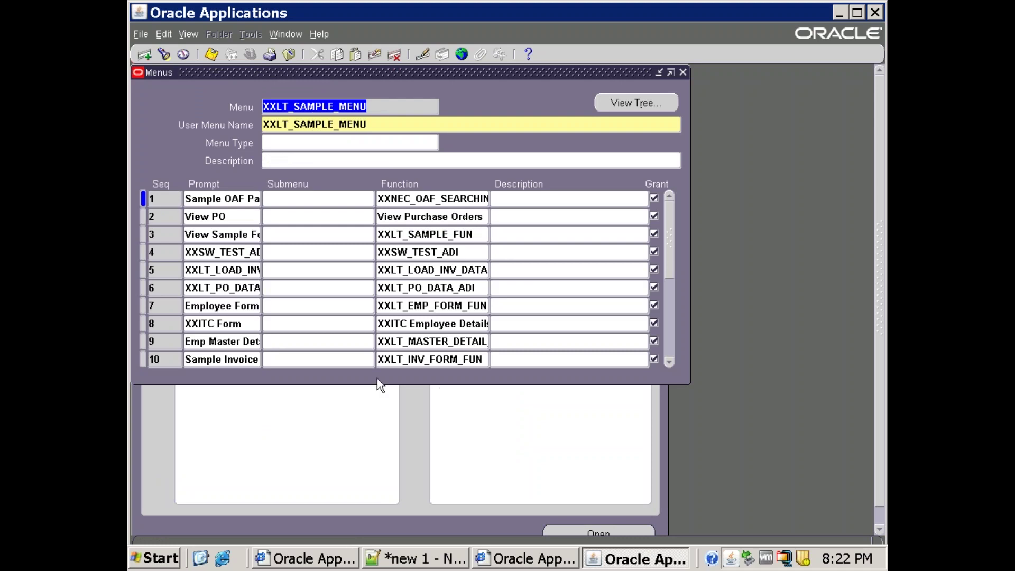
Step: Examine the function assigned to the Invoke Concurr entry of XXLT_SAMPLE_MENU and close the Menus form
click(672, 342)
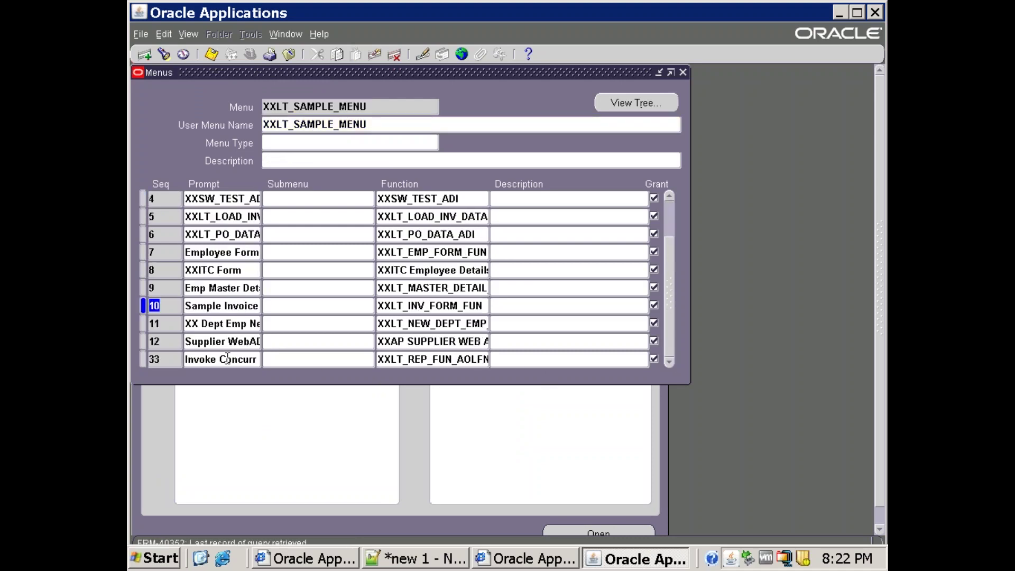
click(435, 363)
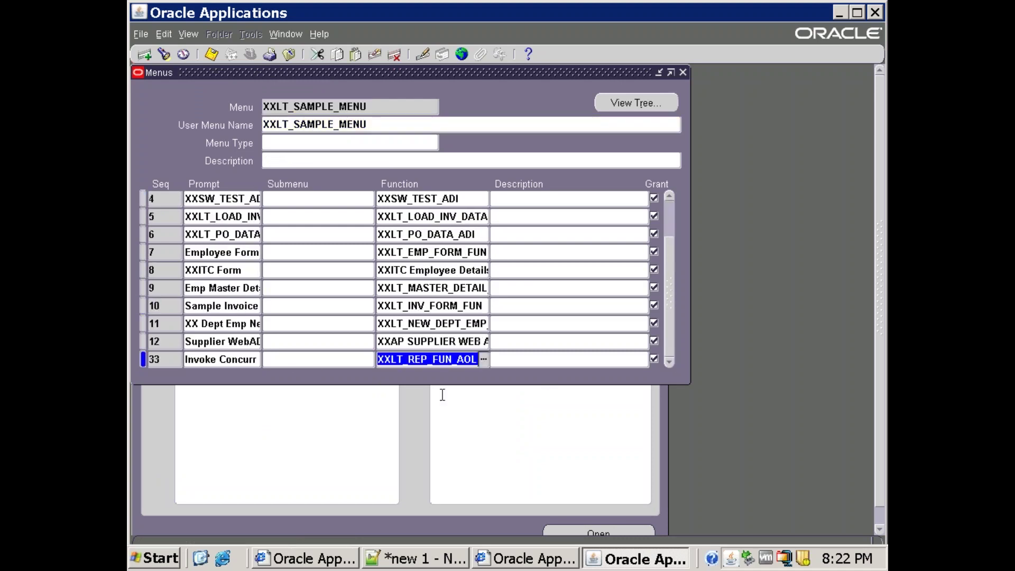
key(F4)
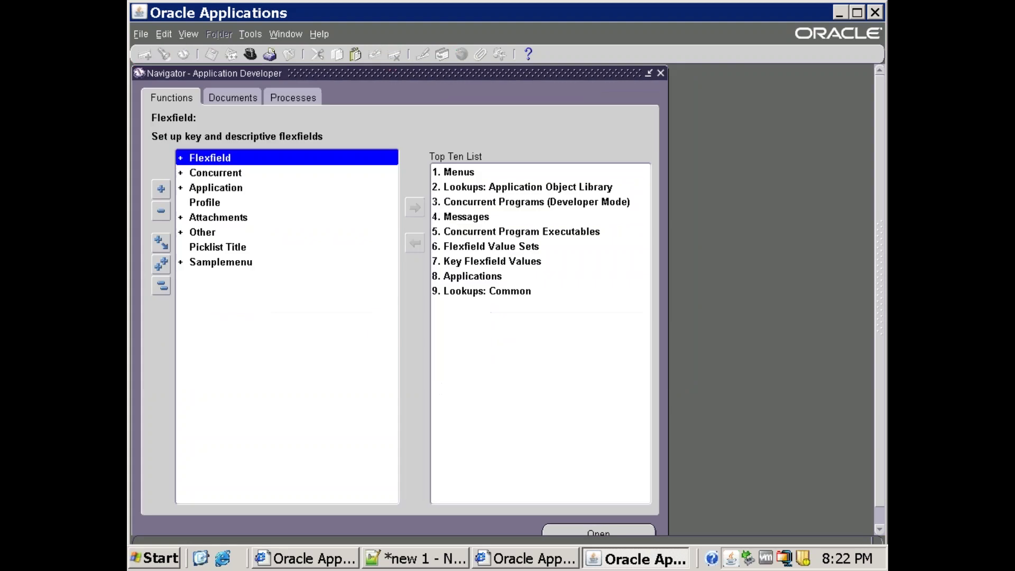
Step: Open the Form Functions window from the Application functions and query the function XXLT_REP_FUN_AOLFN
double_click(238, 191)
double_click(228, 233)
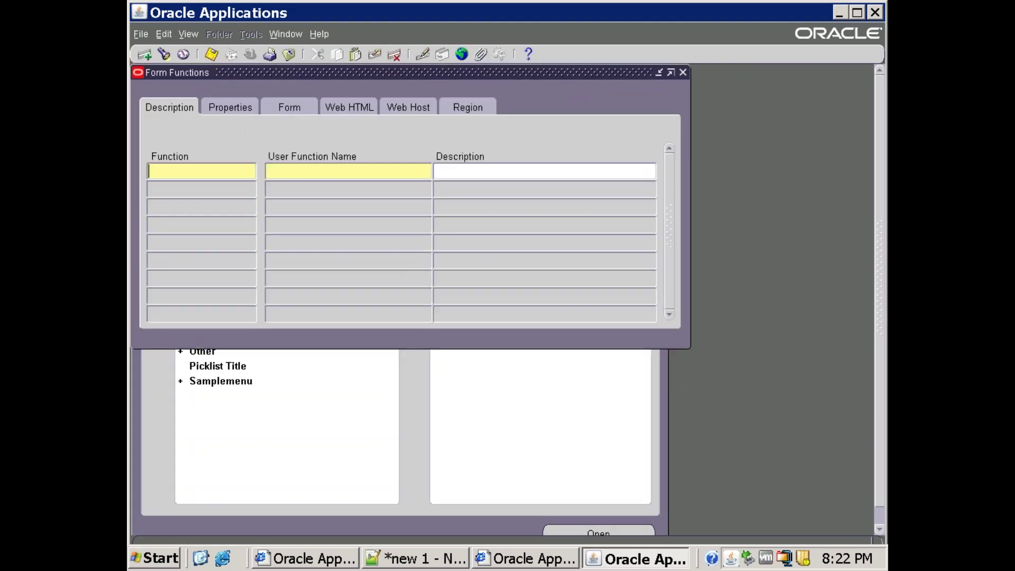
text(XXLT_REP_FUN_AOLFN)
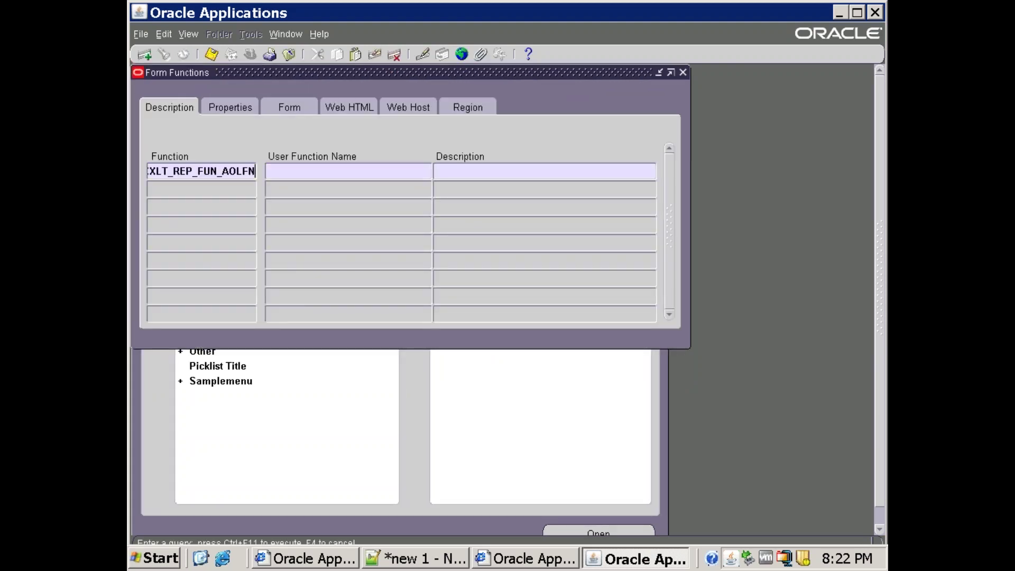
key(Tab)
text(XXLT_REP_FUN_AOLFN)
key(shift+Tab)
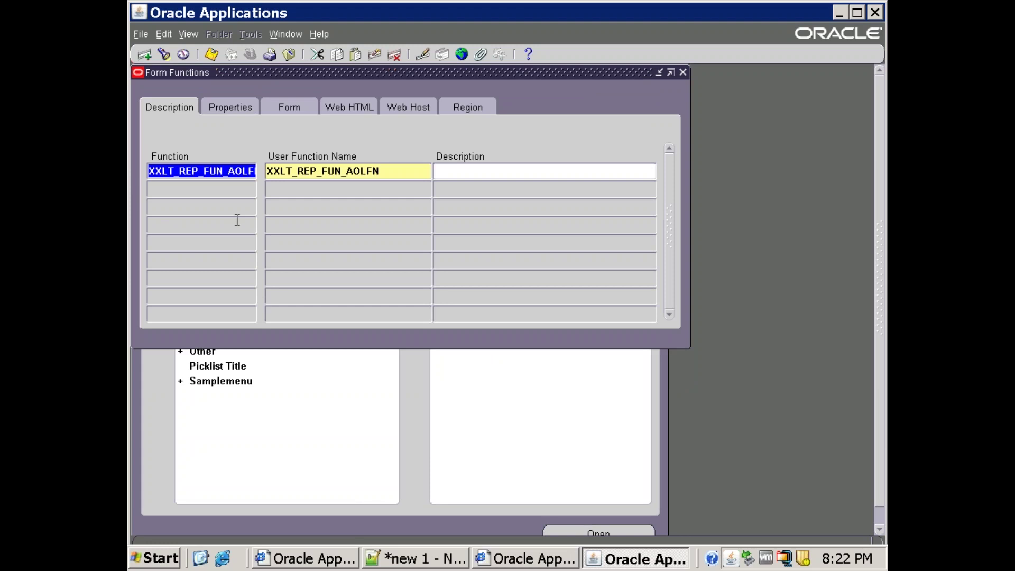
Step: Examine the type property and the assigned form of the XXLT_REP_FUN_AOLFN function
click(239, 112)
click(298, 166)
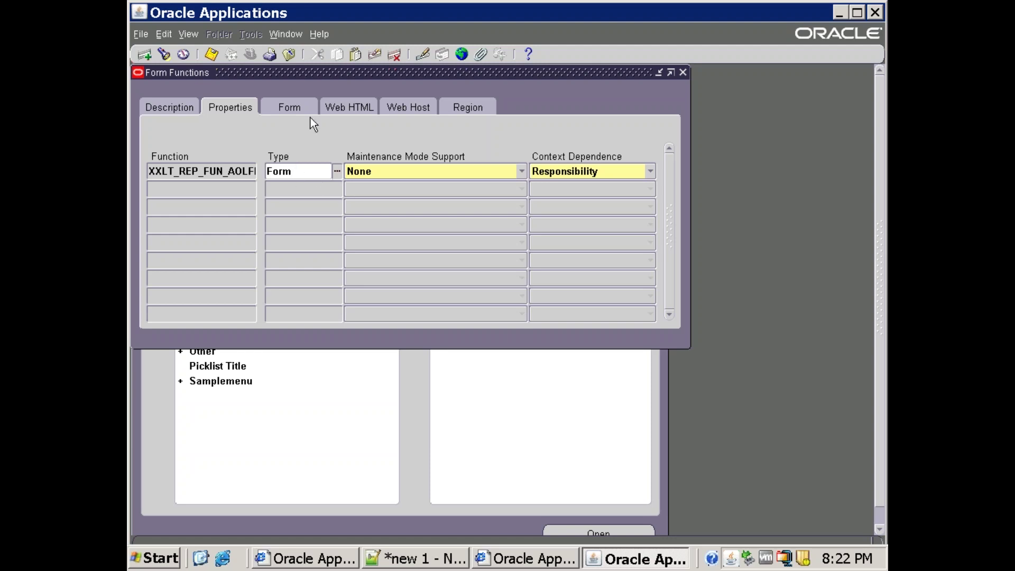
click(295, 109)
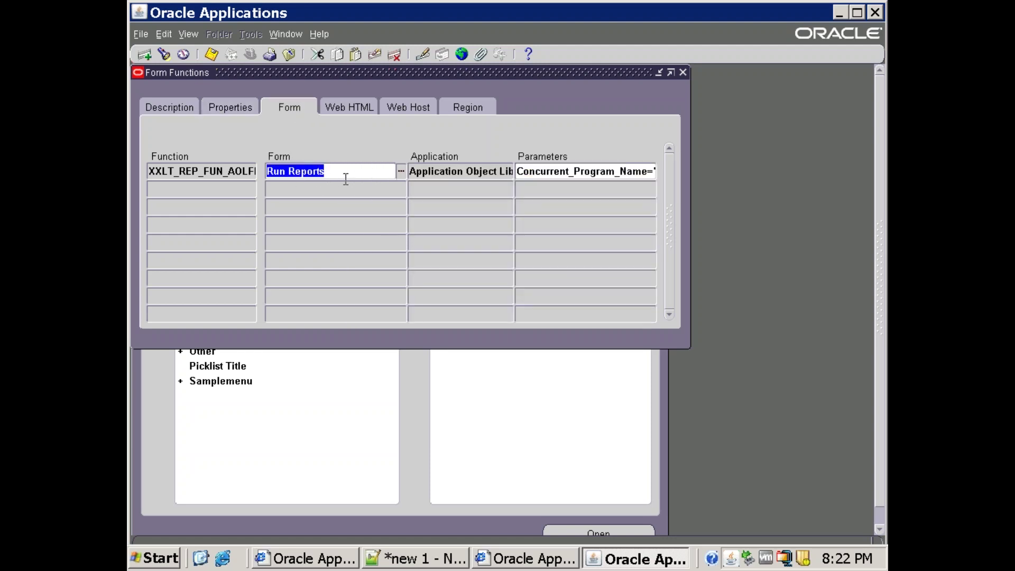
click(345, 173)
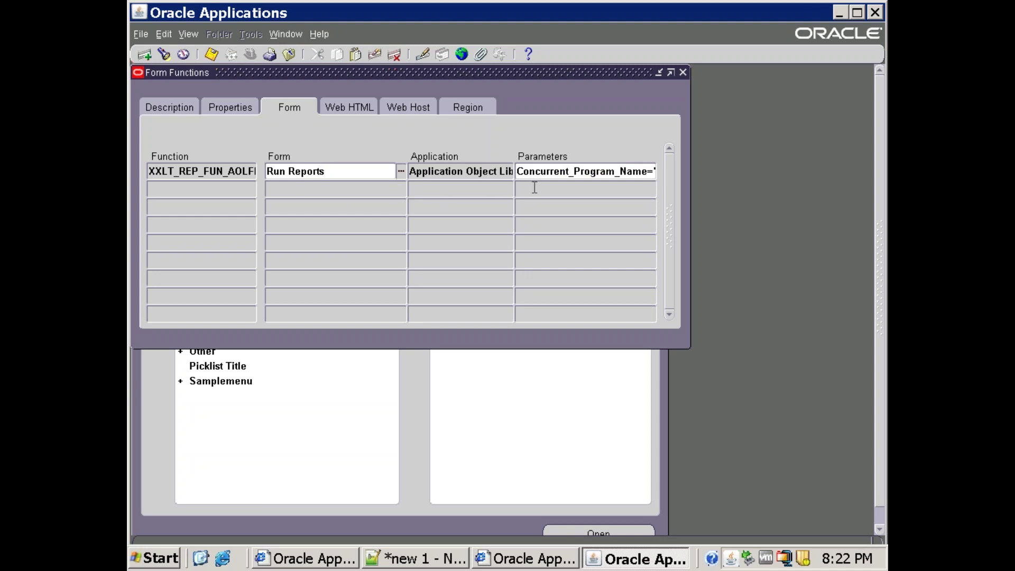
Step: Copy the function's Parameters string into Notepad++ on a new line below item 3: Concurrent_Program_Name="XXLT_REP_FUN" Program_Appl_Short_Name="FND" Title="XXLT Custom Report"
click(536, 171)
triple_click(536, 172)
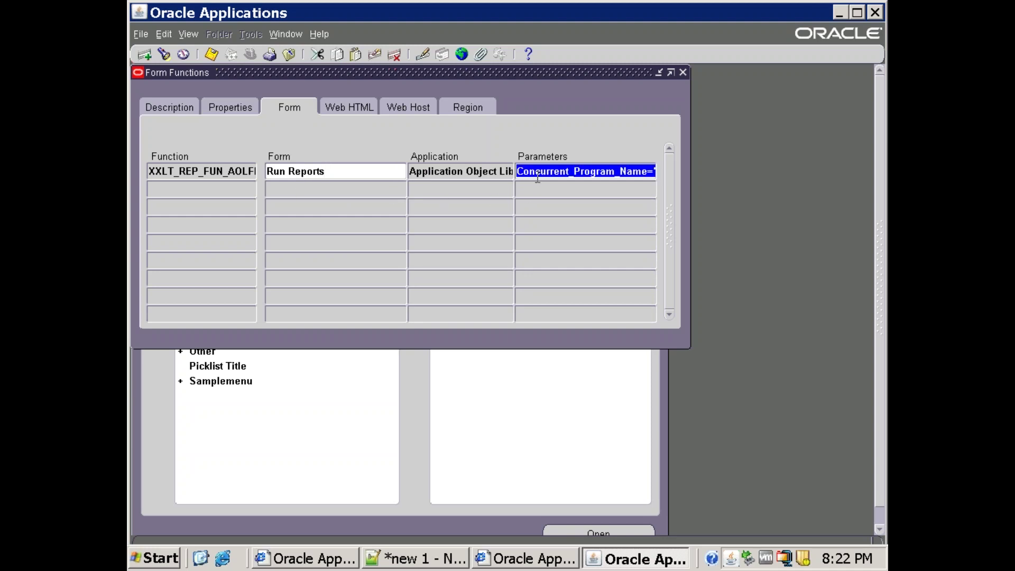
click(435, 560)
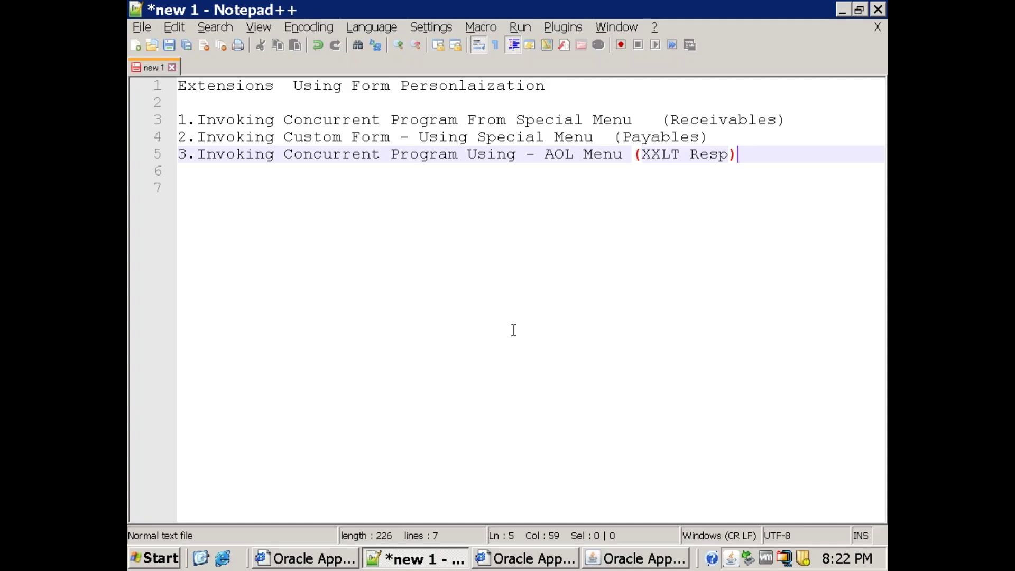
key(Return)
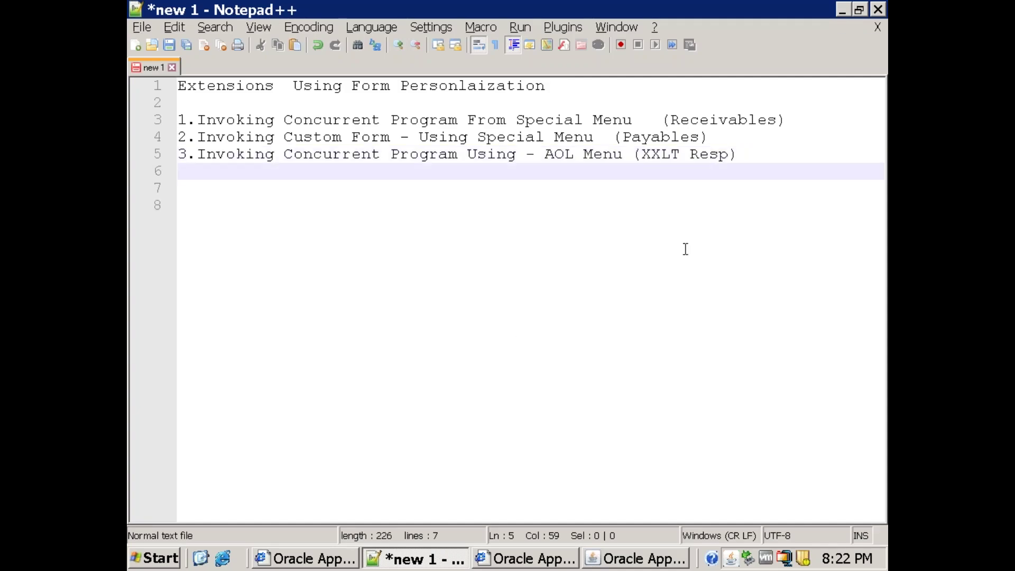
text(Concurrent_Program_Name="XXLT_REP_FUN" Program_Appl_Short_Name="FND" Title="XXLT Custom Report")
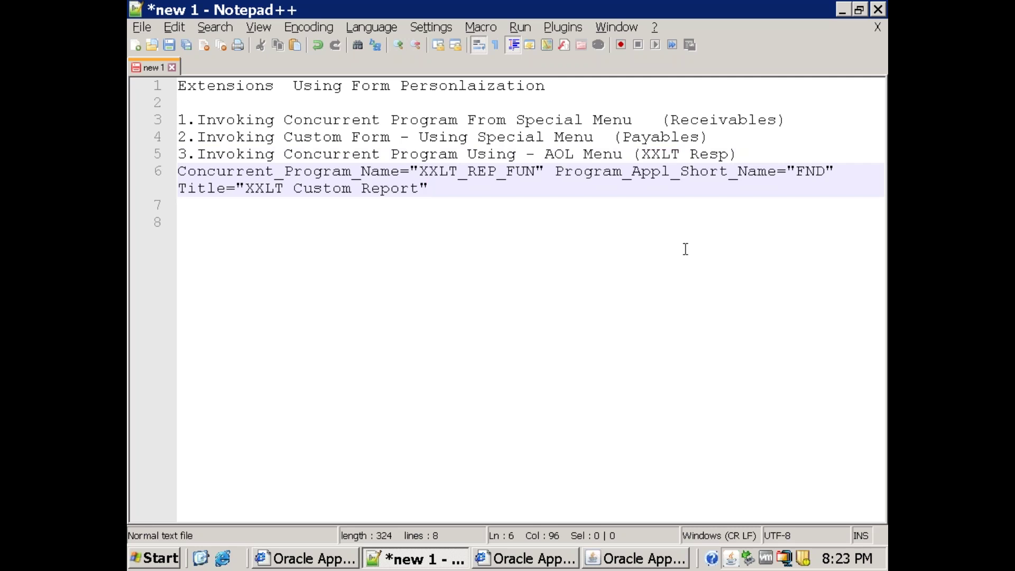
Step: Close the Form Functions window in Oracle Applications and return to the Notepad++ notes
key(alt+Tab)
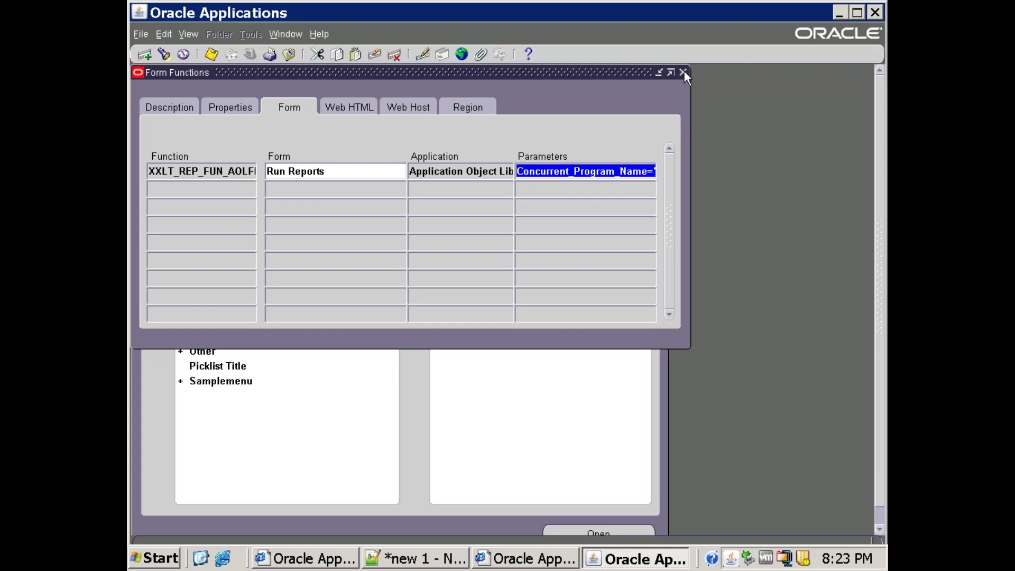
click(684, 72)
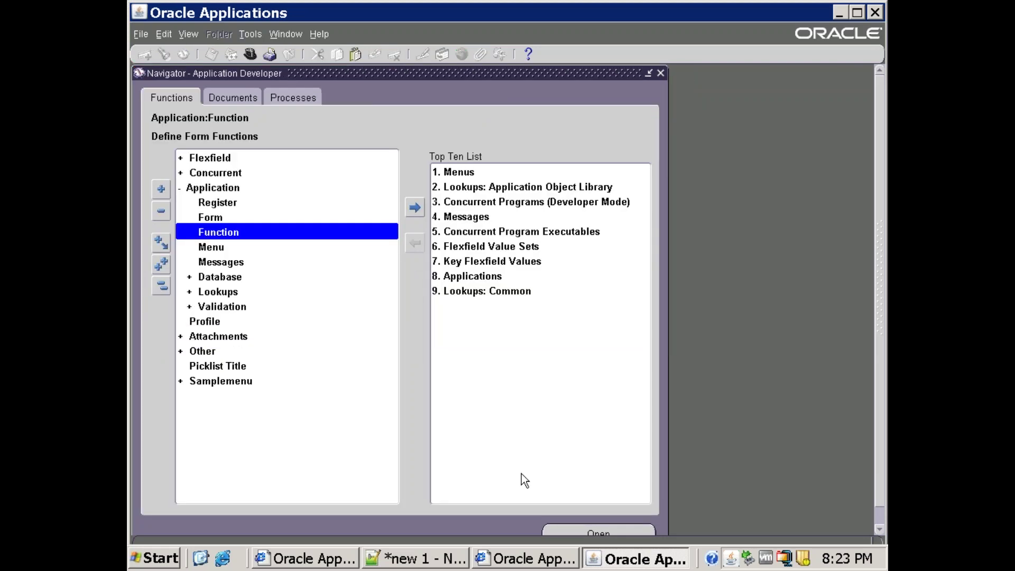
click(433, 564)
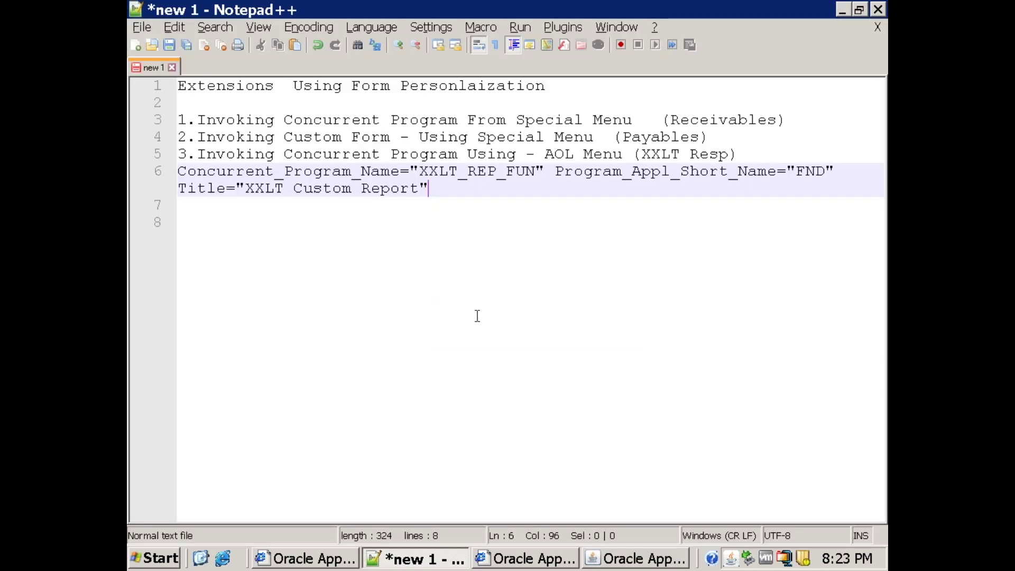